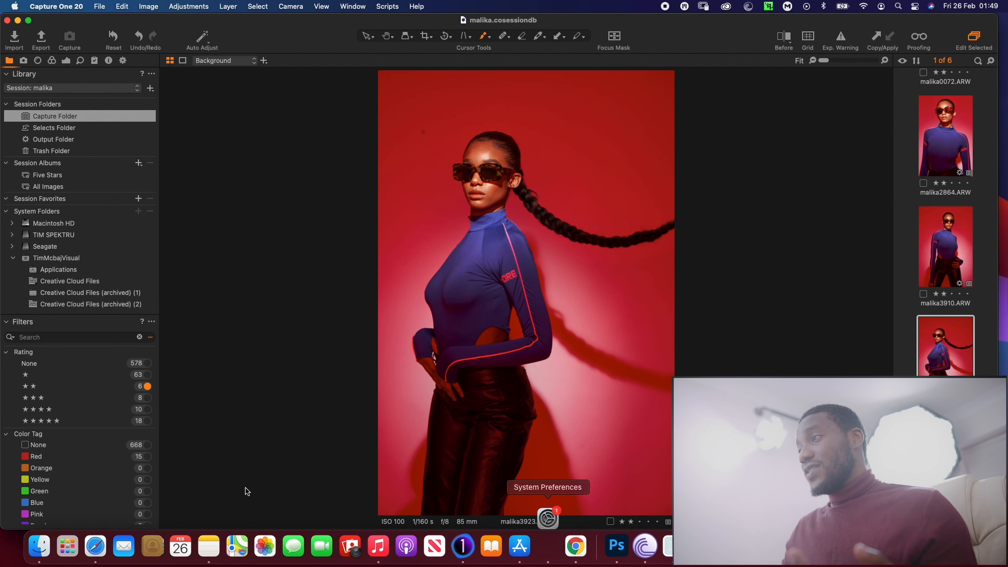
Step: Filter the session to five-star images, view malika7596.psd for comparison, and select the raw file malika7596.ARW
left_click(146, 422)
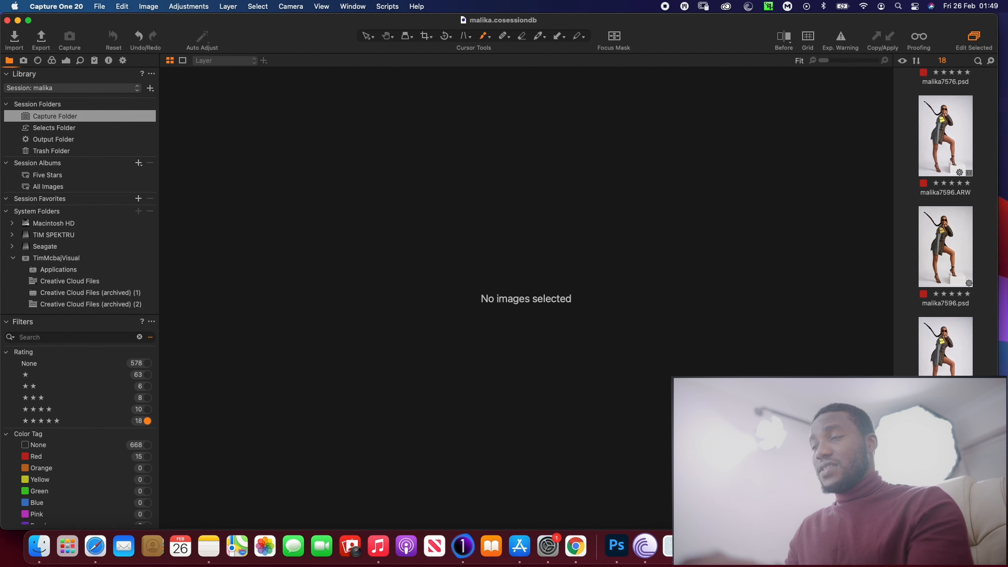
left_click(941, 237)
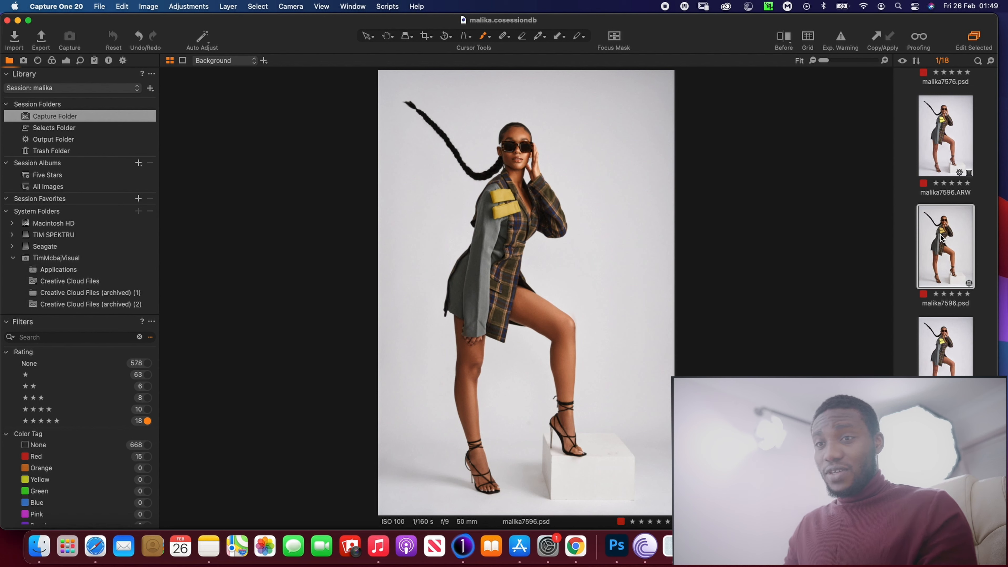
left_click(940, 127)
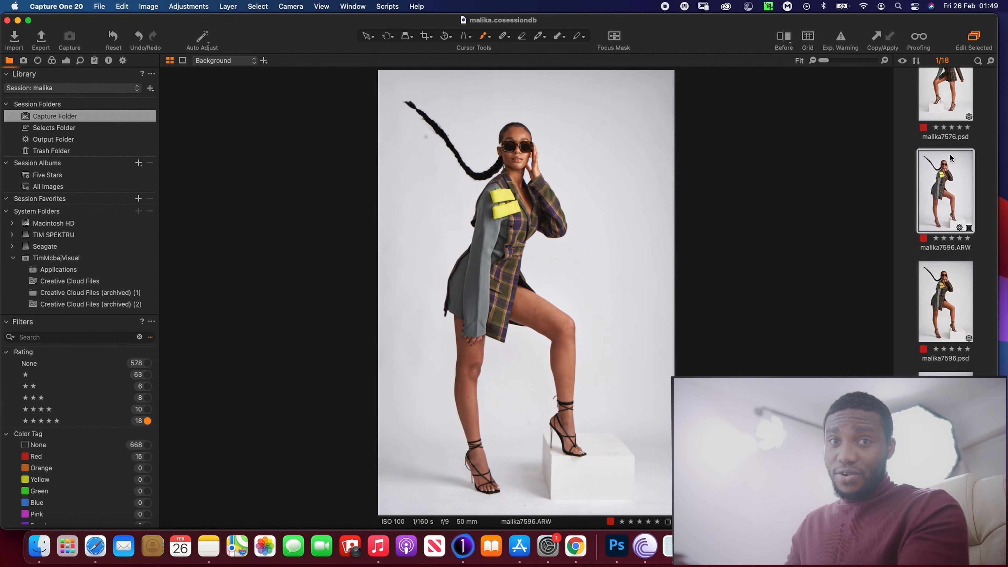
scroll(952, 206, "up", 1)
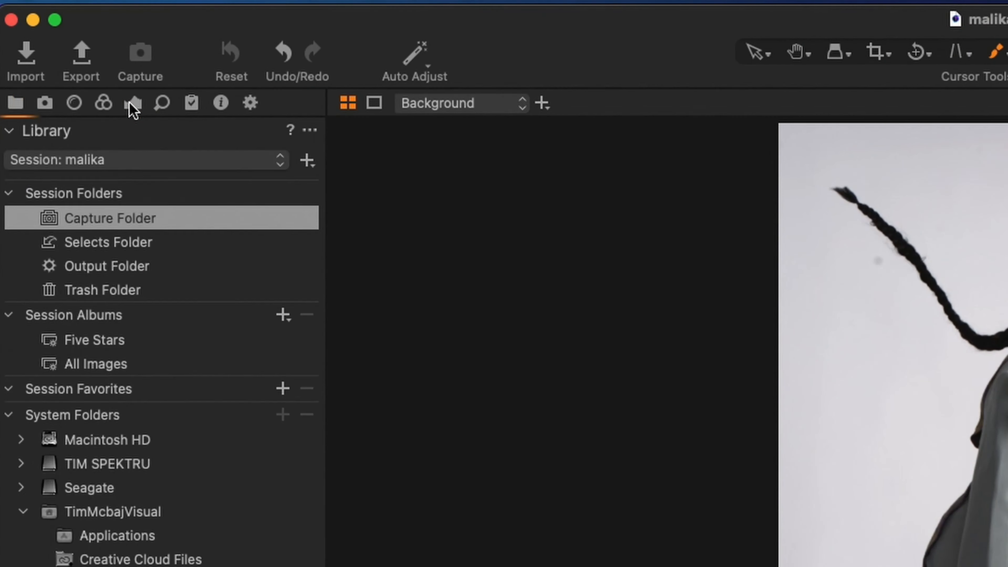
Step: Set the exposure of malika7596.ARW to 0.1, trying a much brighter value of about 1.67 and resetting it first
left_click(66, 62)
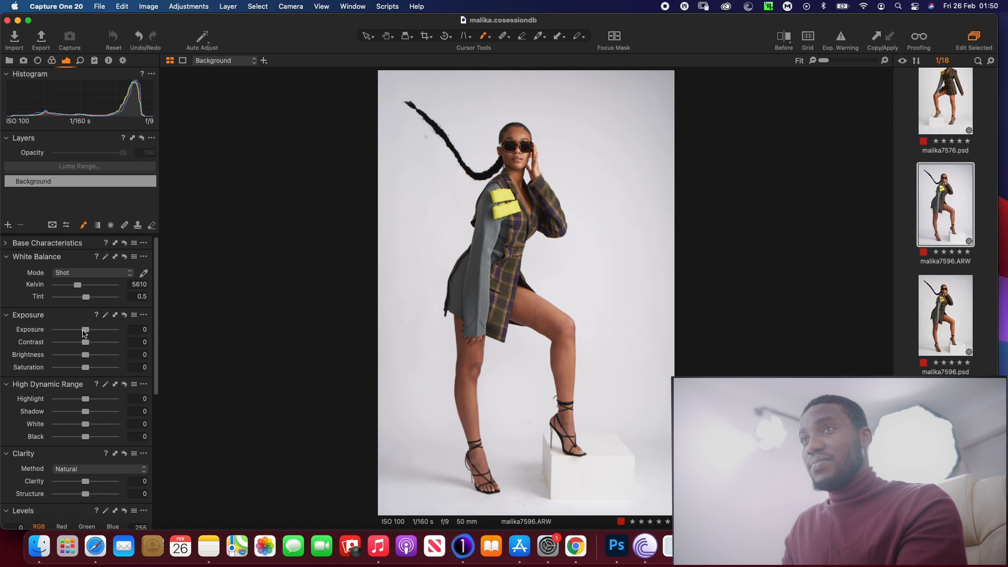
left_click_drag(85, 332, 87, 332)
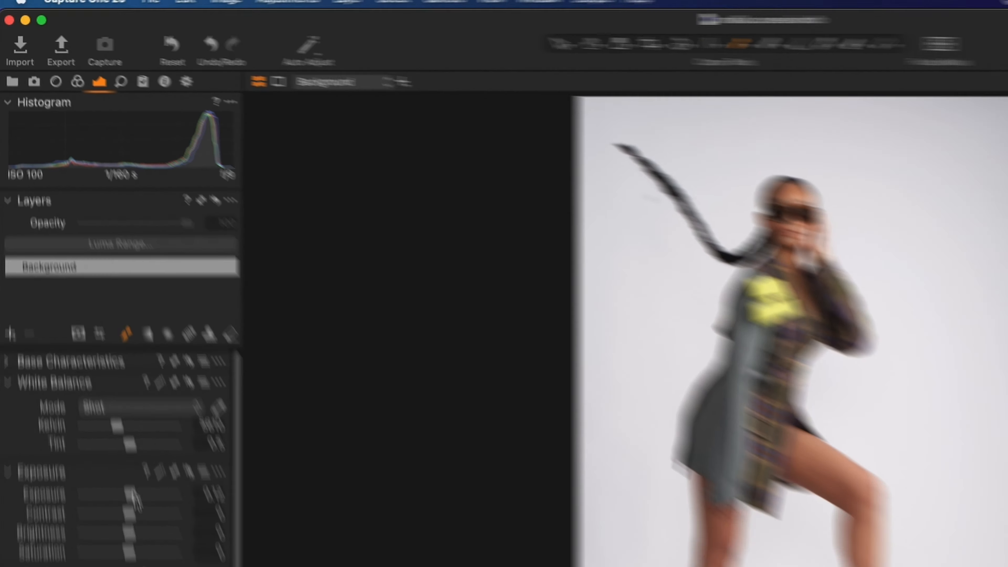
left_click_drag(86, 329, 98, 331)
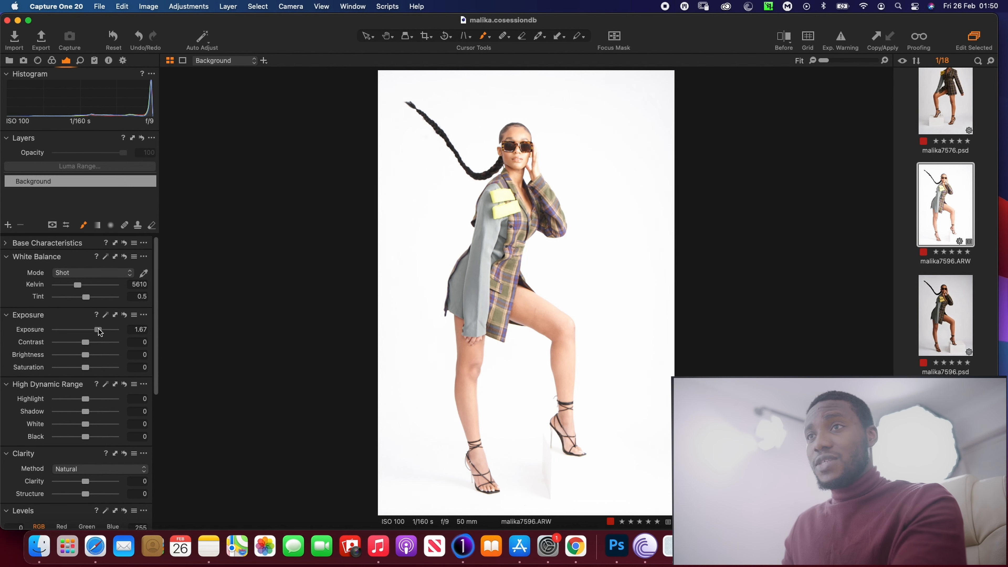
double_click(99, 330)
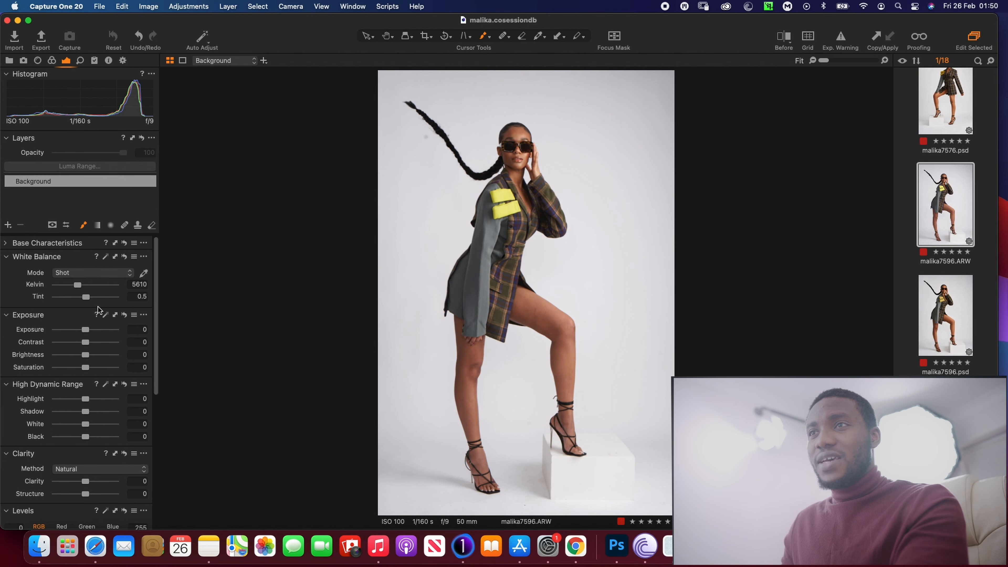
left_click_drag(86, 333, 86, 332)
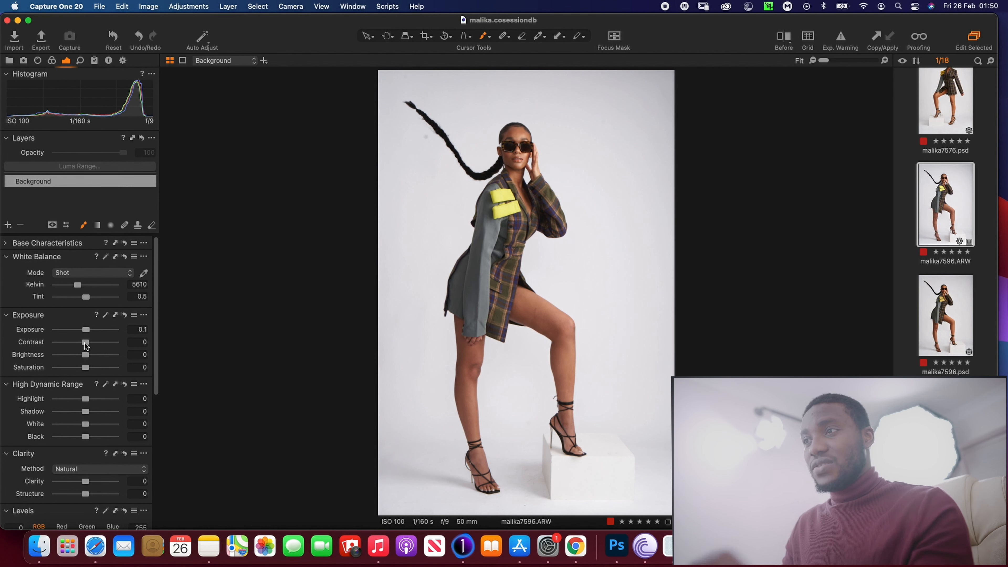
Step: Set the contrast to 6, and test a slightly lower brightness before resetting it to 0
left_click_drag(84, 343, 89, 345)
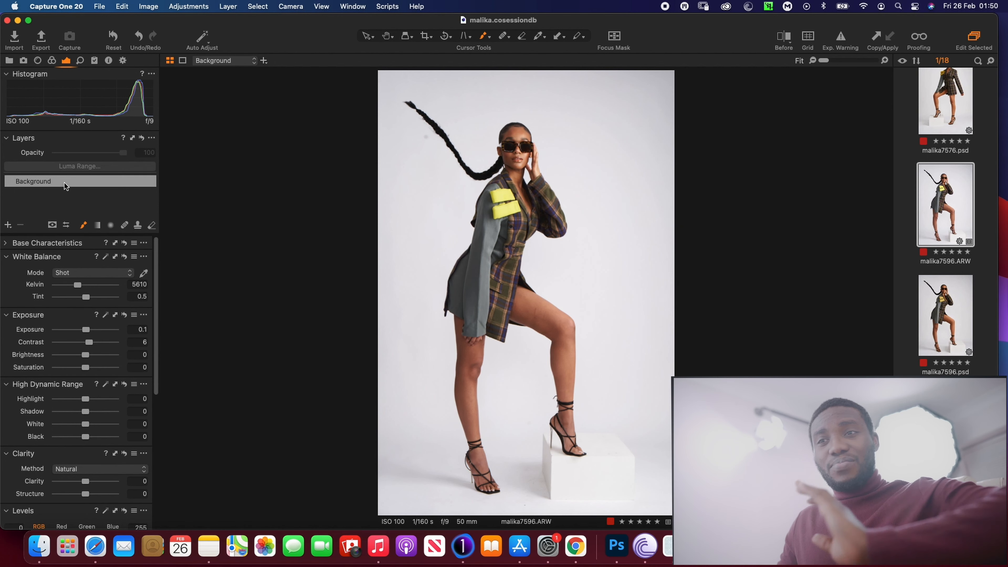
left_click_drag(89, 344, 109, 344)
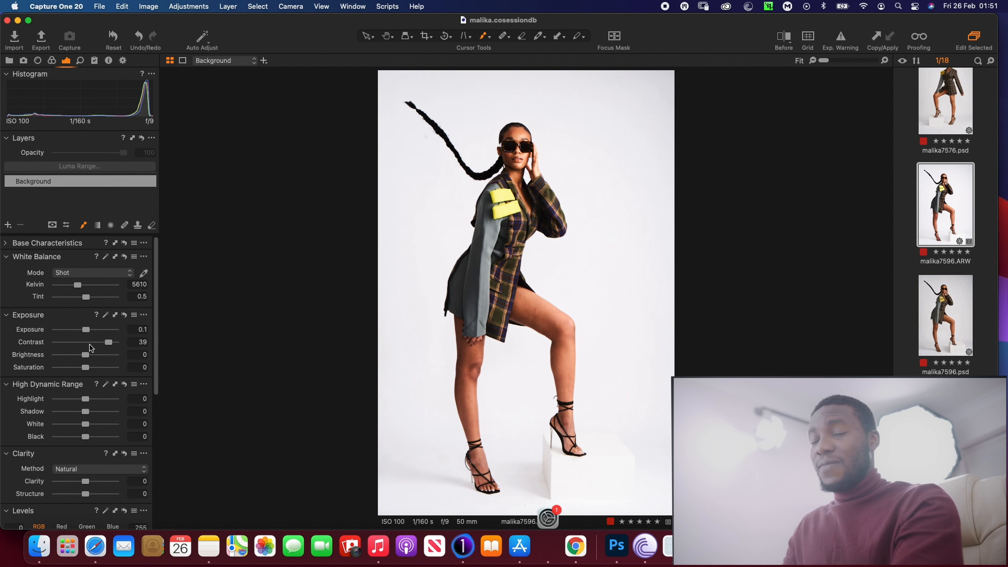
double_click(108, 342)
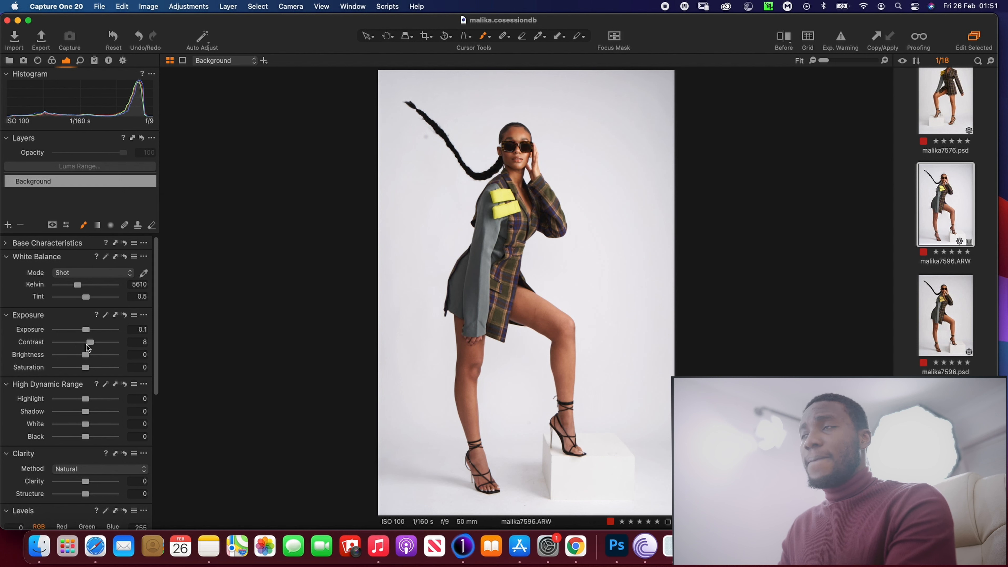
left_click_drag(88, 347, 88, 347)
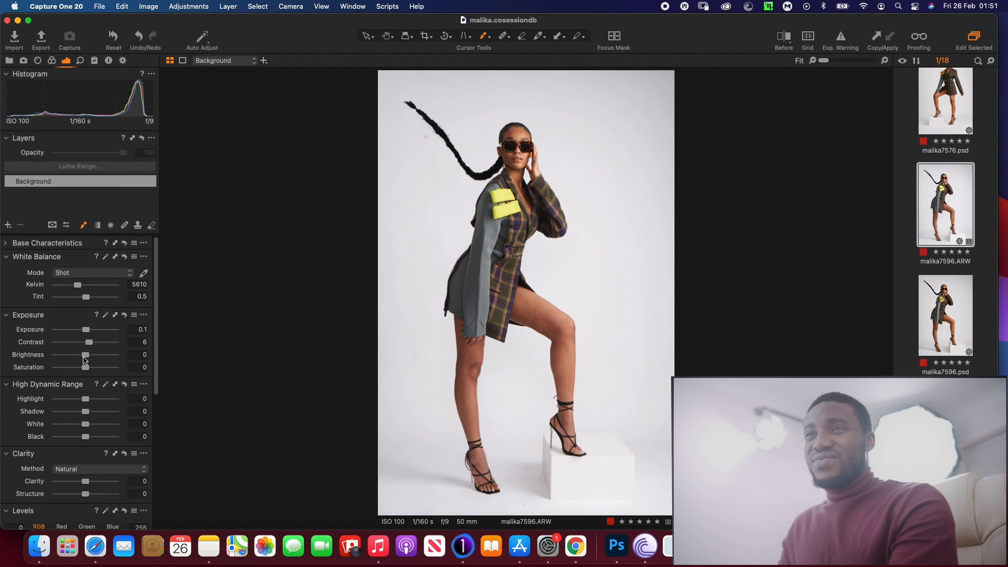
mouse_move(85, 357)
left_mouse_down()
mouse_move(95, 355)
mouse_move(82, 356)
left_mouse_up()
double_click(82, 355)
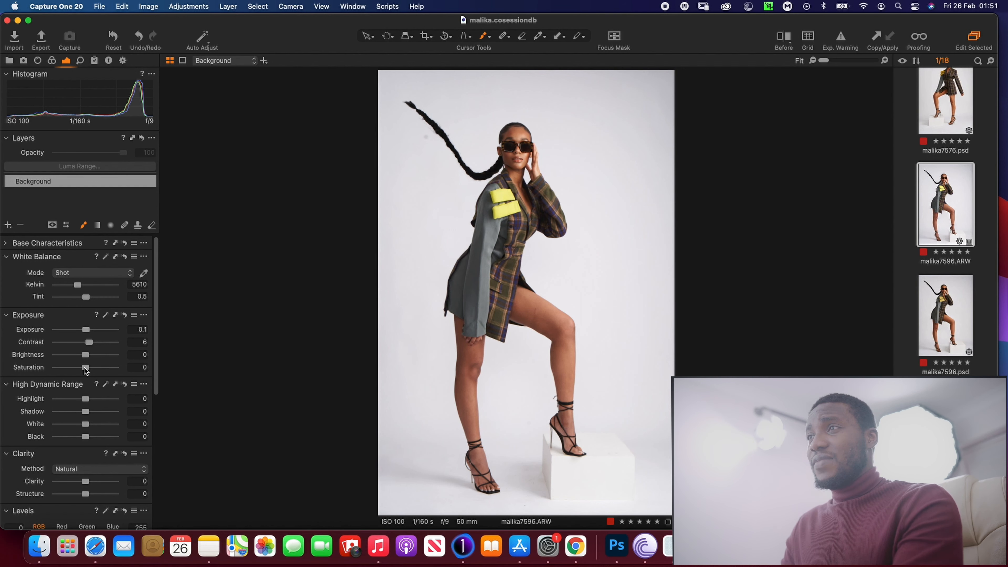
Step: Turn on the exposure warning, test it with the exposure raised to about 1.69, and undo that exposure change
scroll(60, 374, "down", 2)
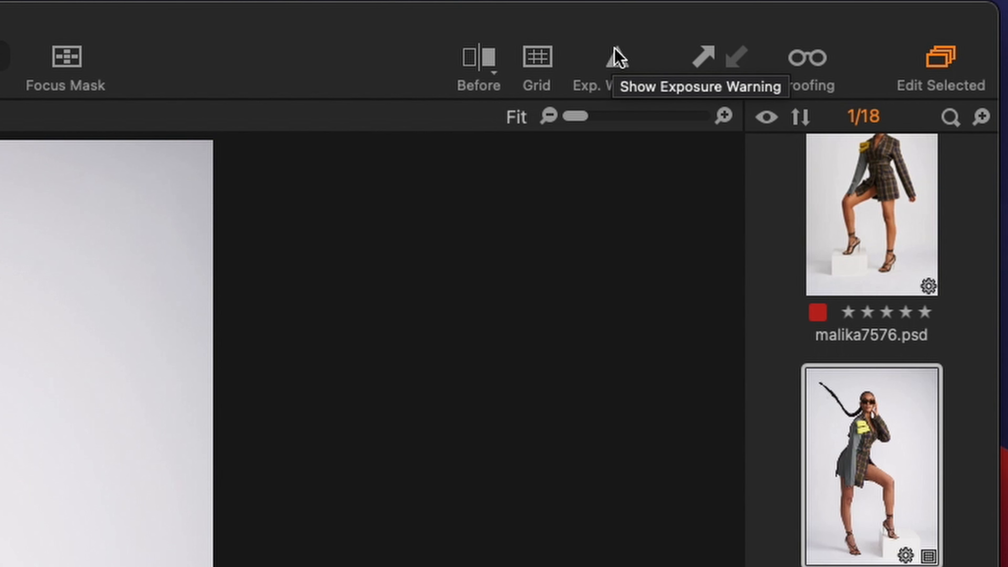
left_click(617, 73)
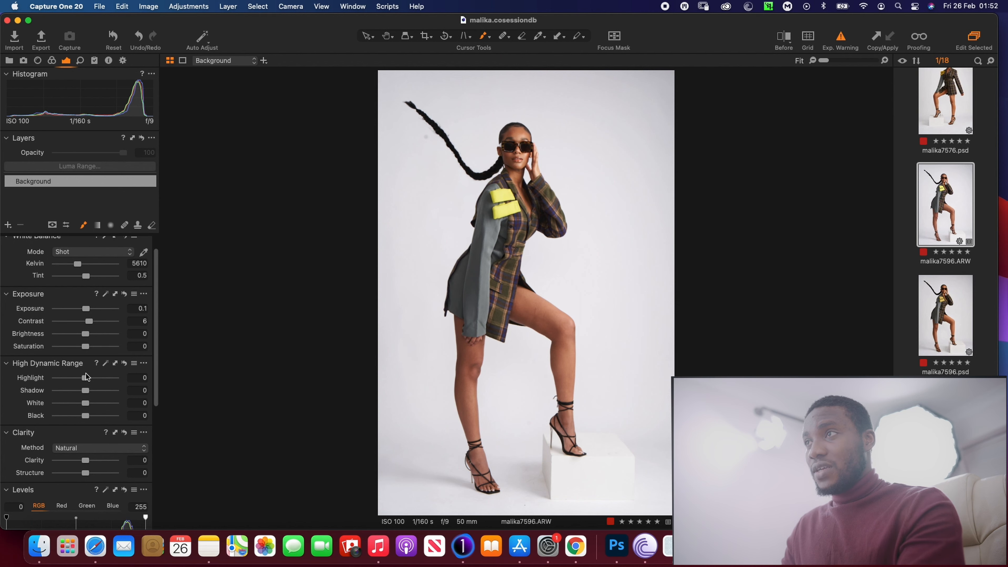
left_click_drag(86, 308, 97, 310)
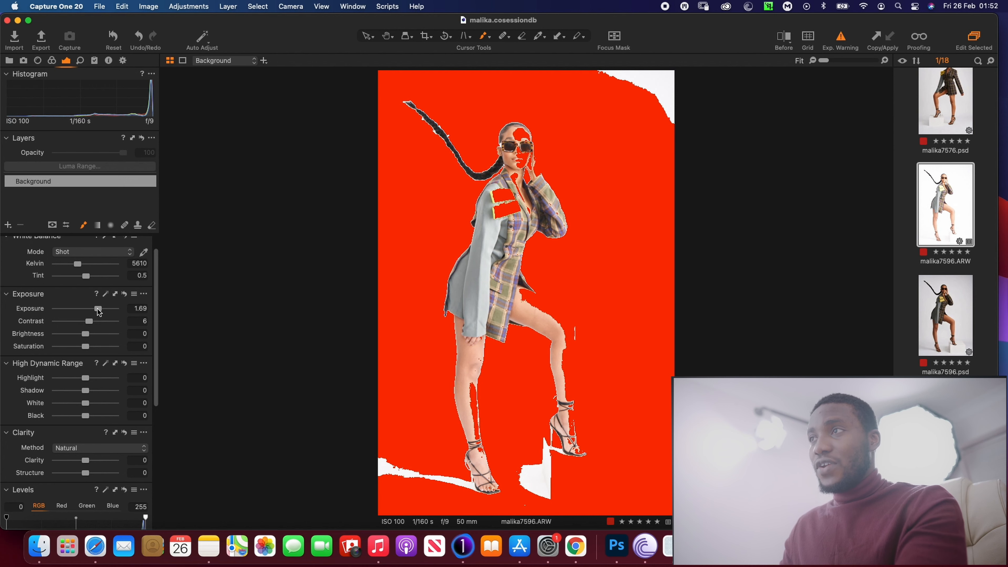
key("super+z")
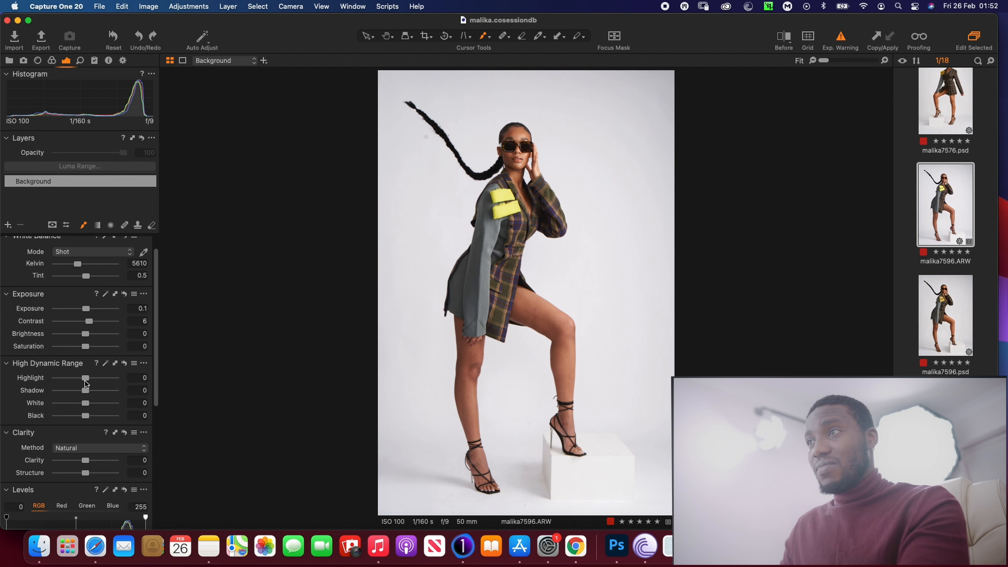
Step: Set the High Dynamic Range highlight to 29 and shadow to 17
left_click_drag(87, 381, 107, 379)
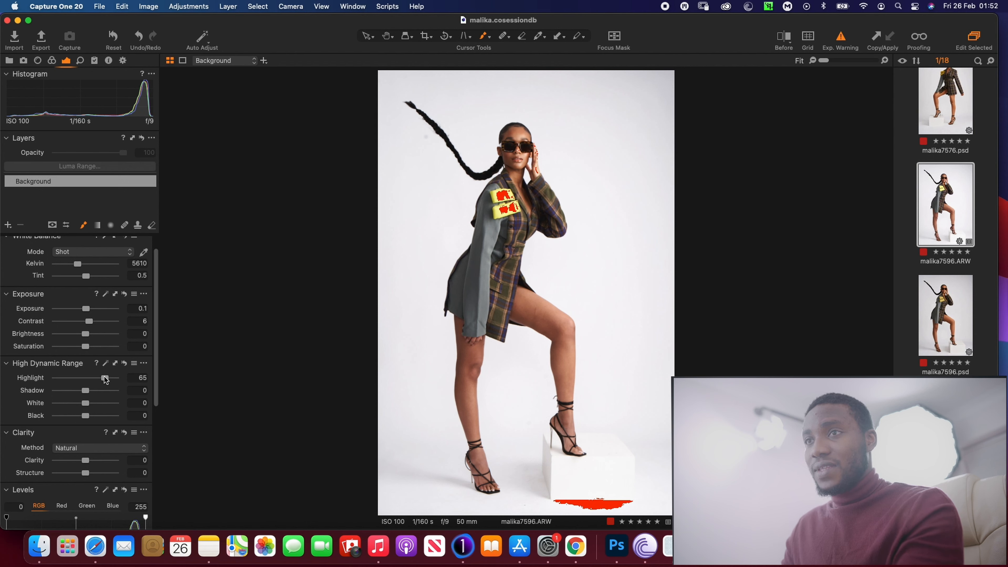
left_click_drag(104, 380, 90, 392)
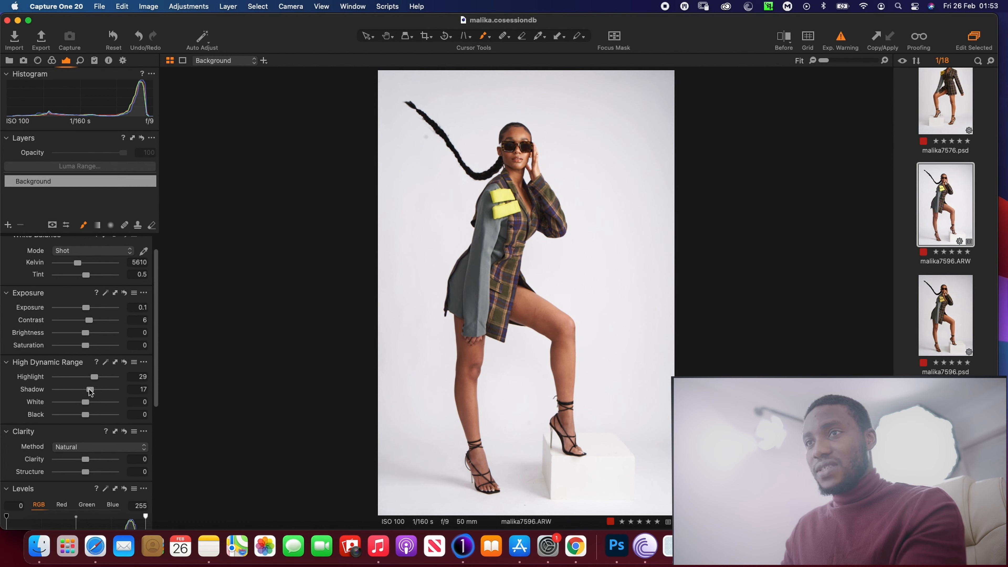
left_click(87, 403)
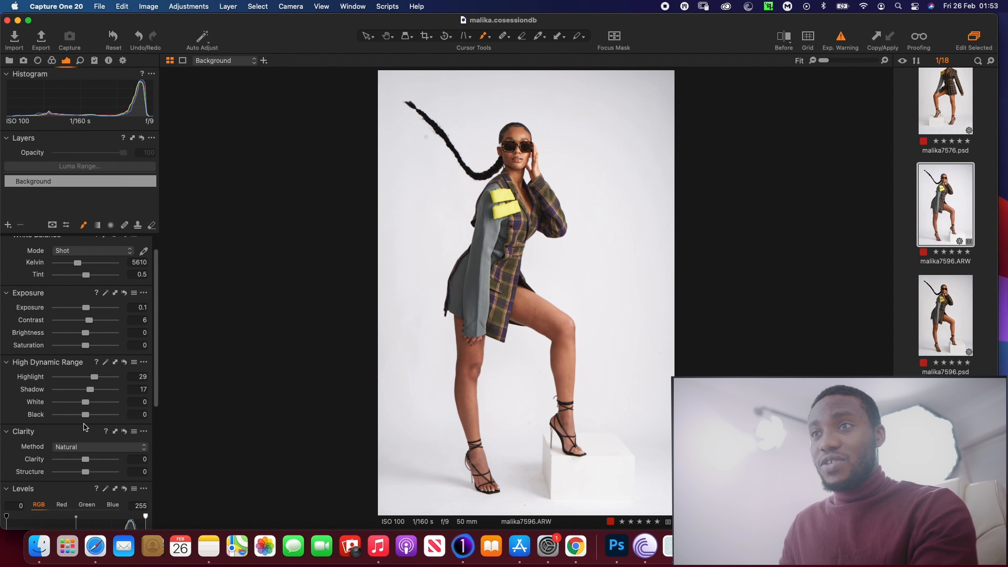
Step: Deepen the High Dynamic Range blacks to -20, trying a stronger setting of about -80 first
left_click_drag(86, 416, 61, 416)
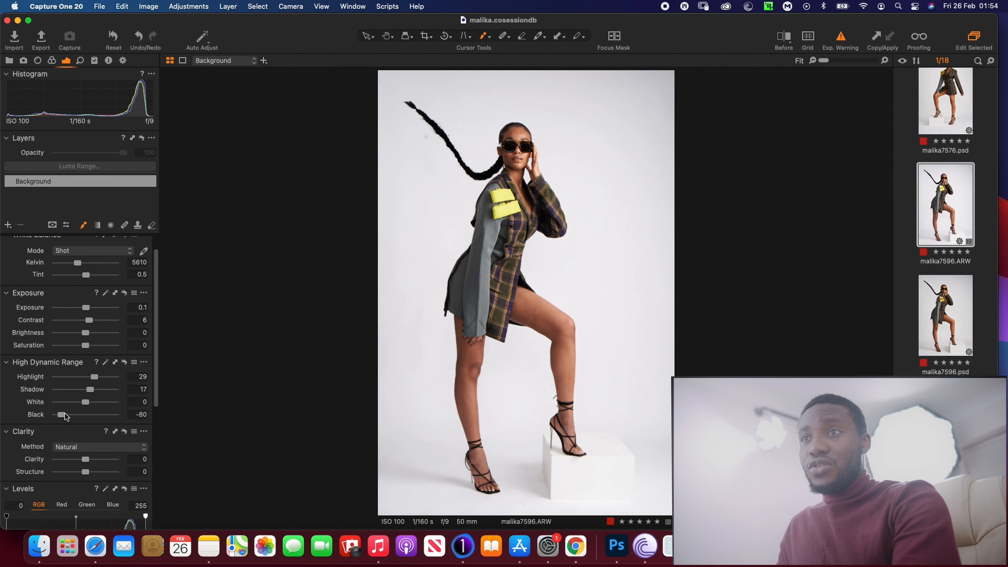
left_click_drag(62, 419, 79, 419)
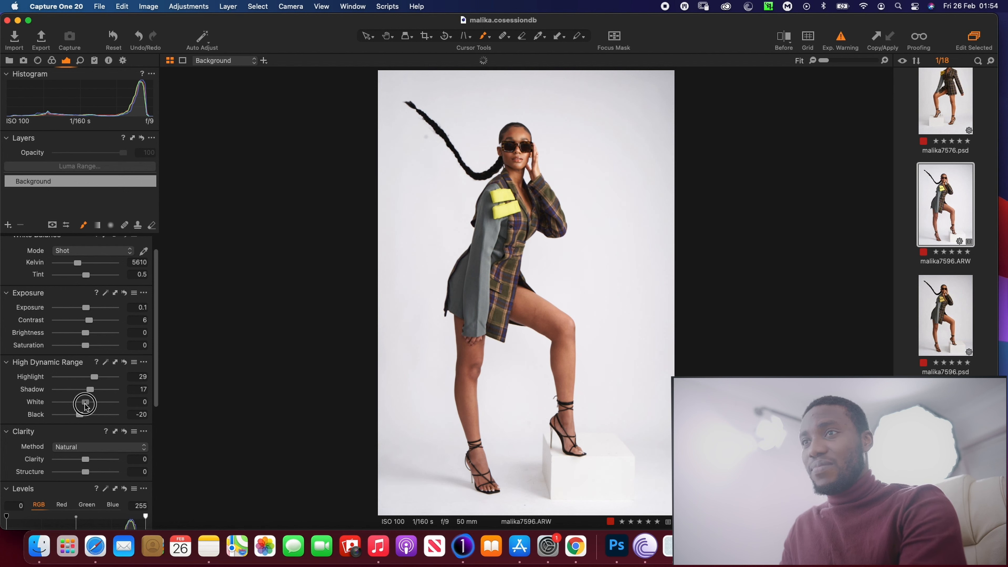
left_click_drag(85, 404, 86, 406)
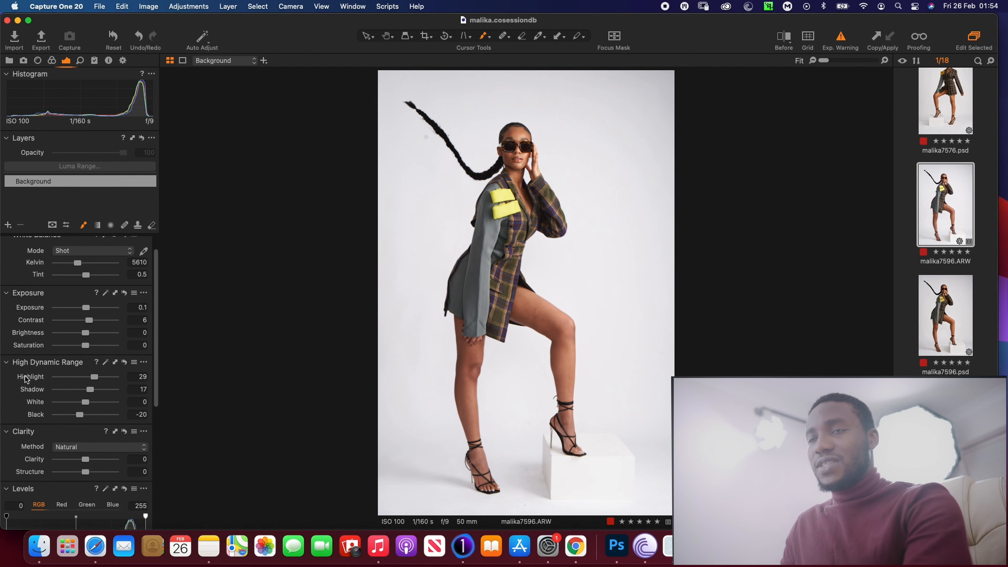
Step: Try a clarity of about 32 with the Natural method and look over the Levels and Curve adjustments
scroll(92, 405, "down", 3)
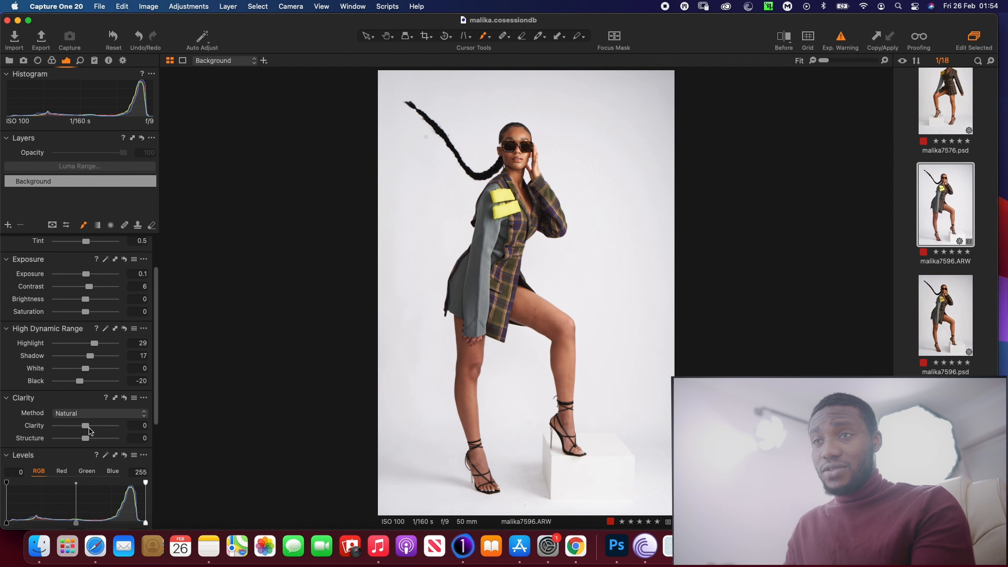
left_click_drag(86, 427, 96, 426)
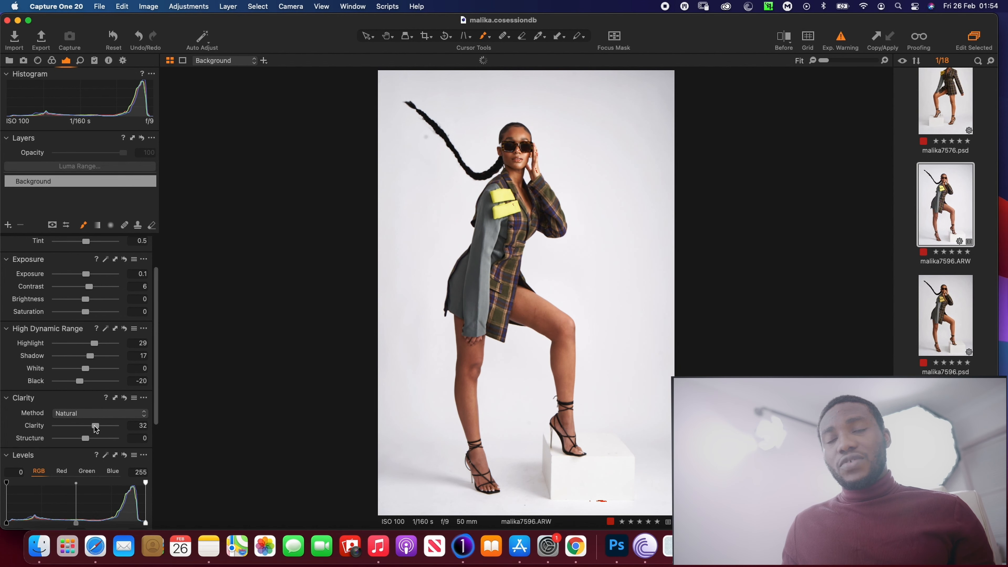
scroll(93, 425, "down", 10)
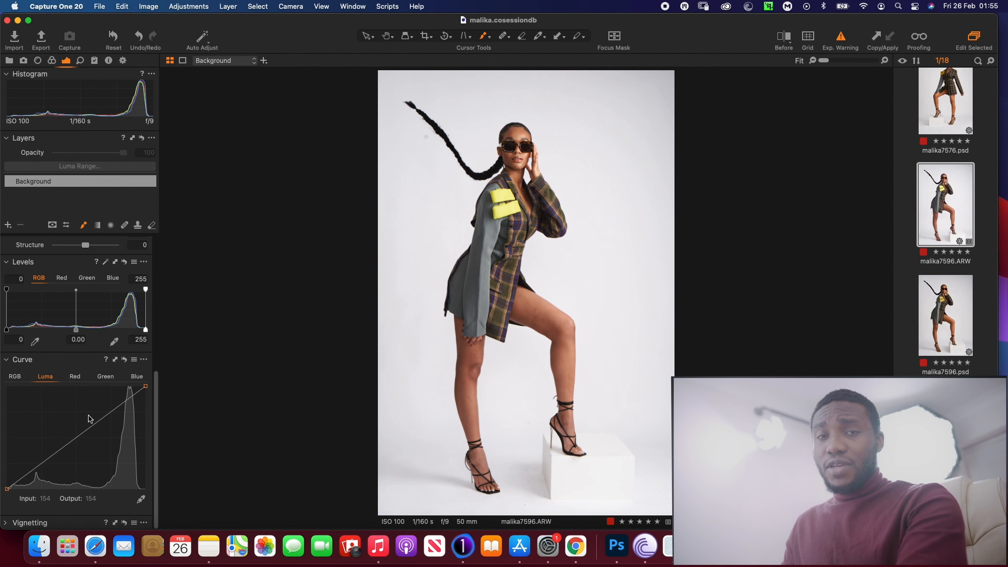
scroll(90, 418, "up", 9)
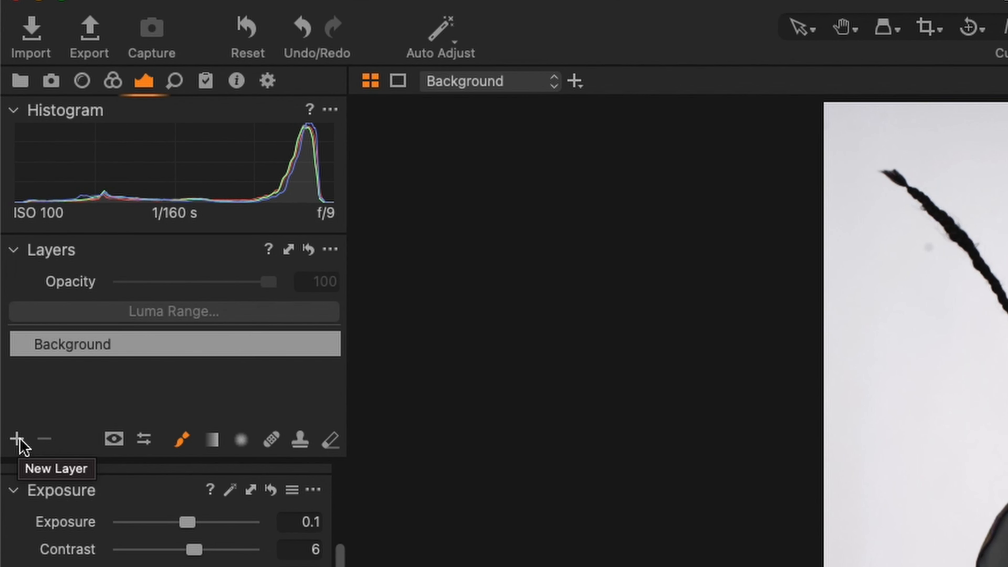
Step: Add a new adjustment layer above the background and name it "skin"
left_click(17, 439)
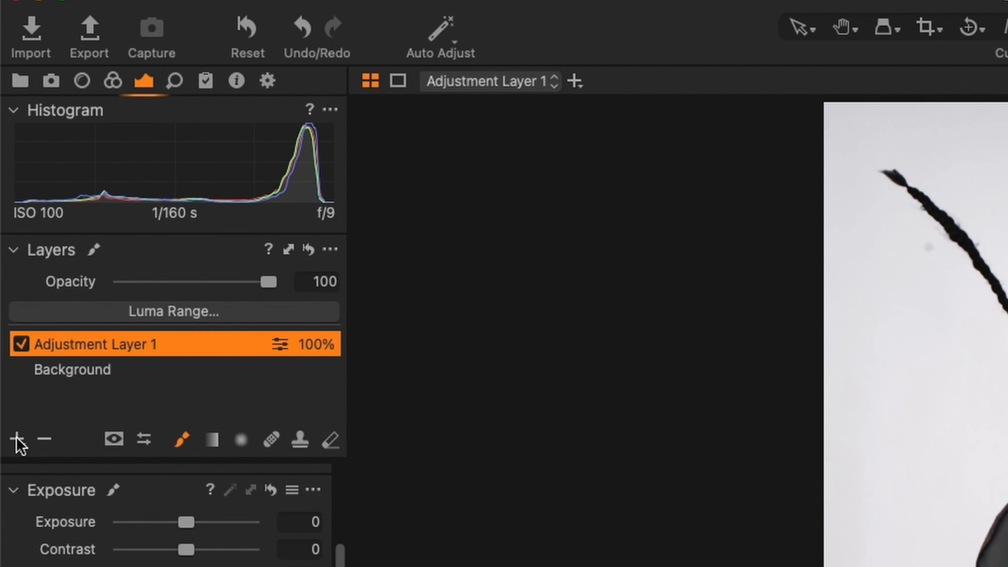
double_click(91, 344)
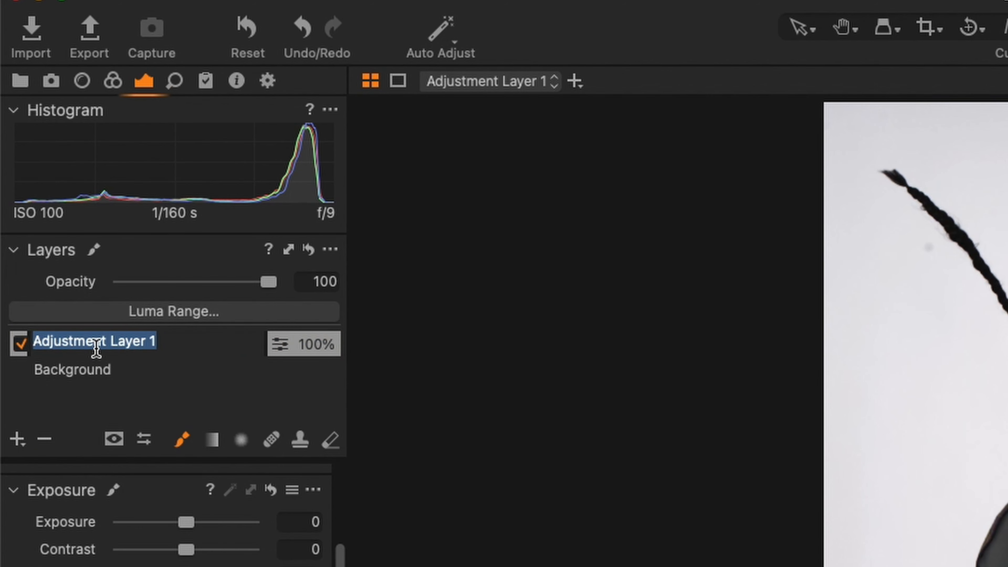
type("skin")
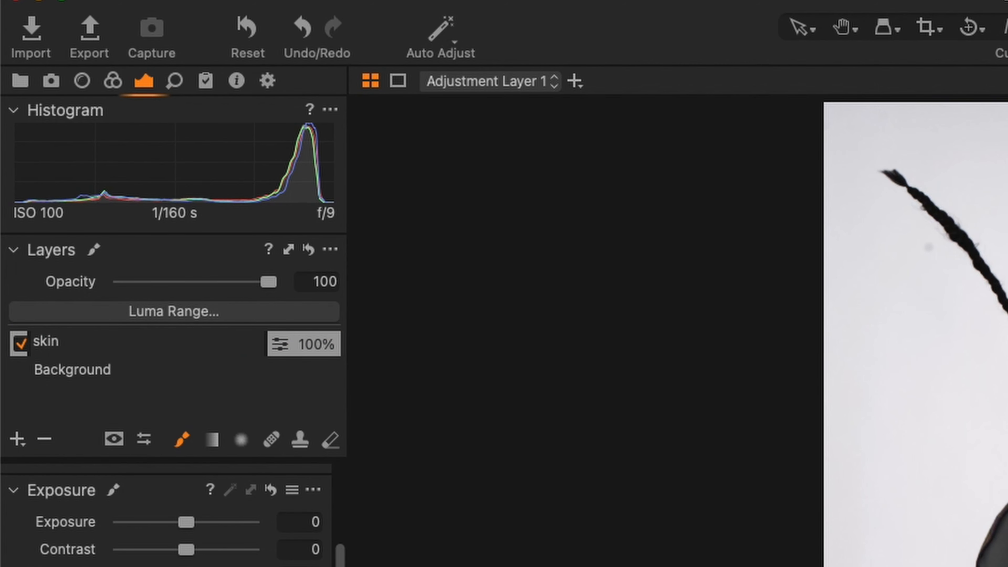
key("Return")
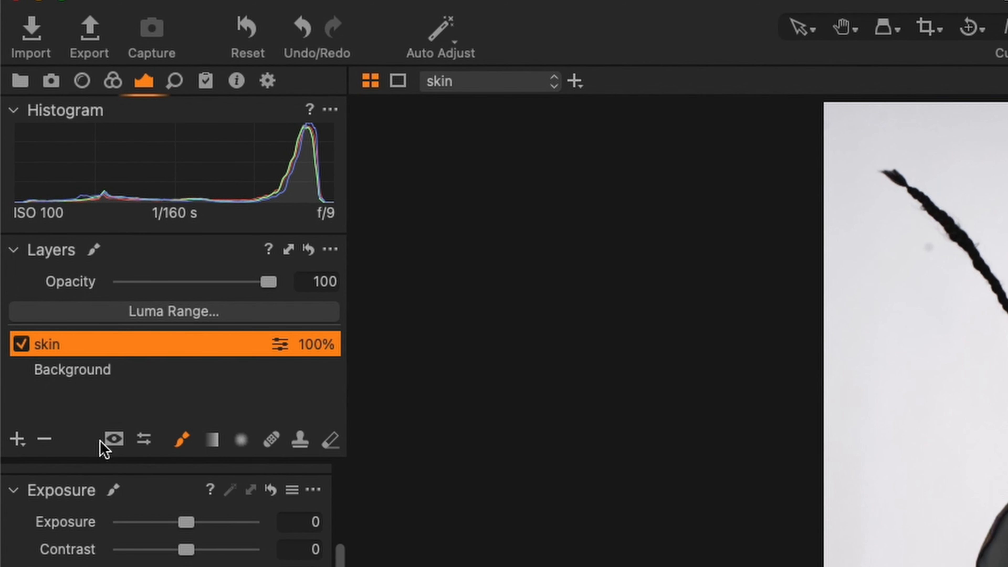
Step: Review the mask display options for the skin layer
left_click(114, 439)
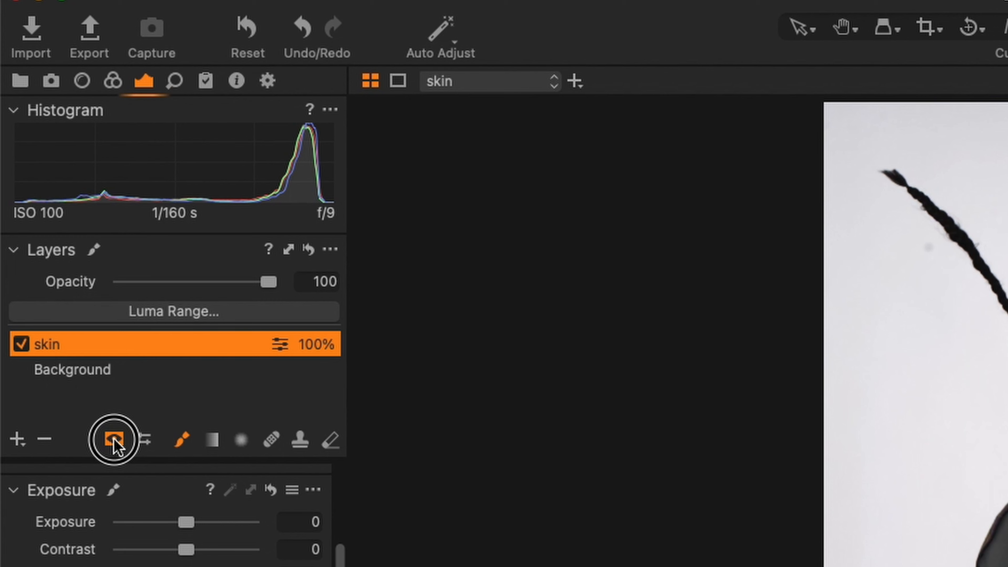
left_click(115, 440)
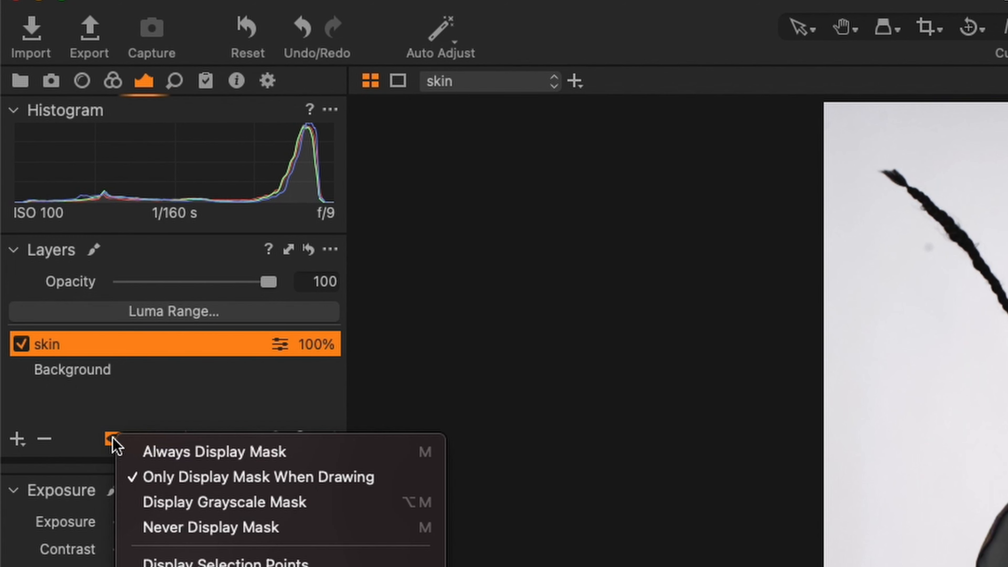
left_click(143, 461)
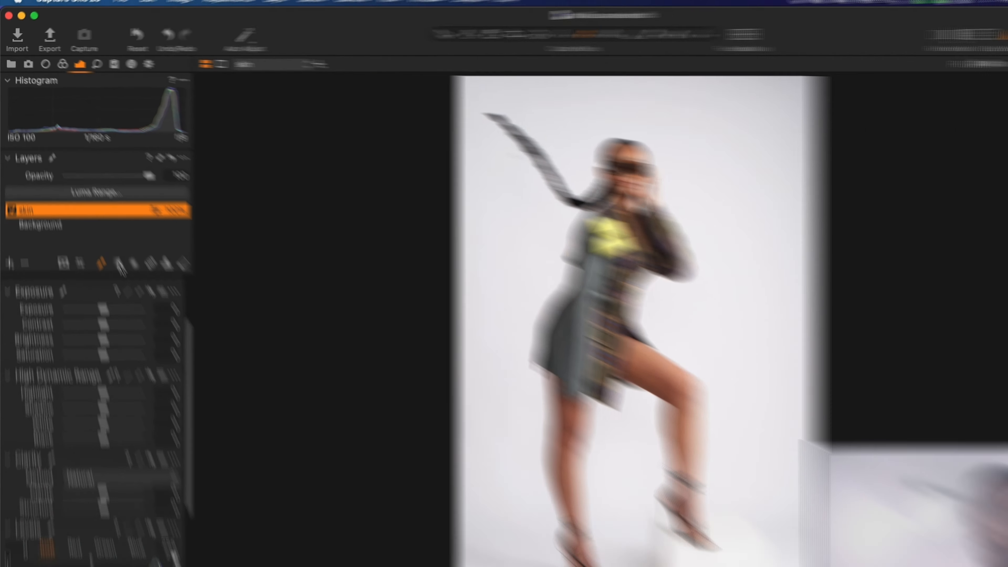
Step: Brush a first mask stroke down the standing leg on the skin layer and display the mask only when drawing
left_click_drag(469, 351, 468, 412)
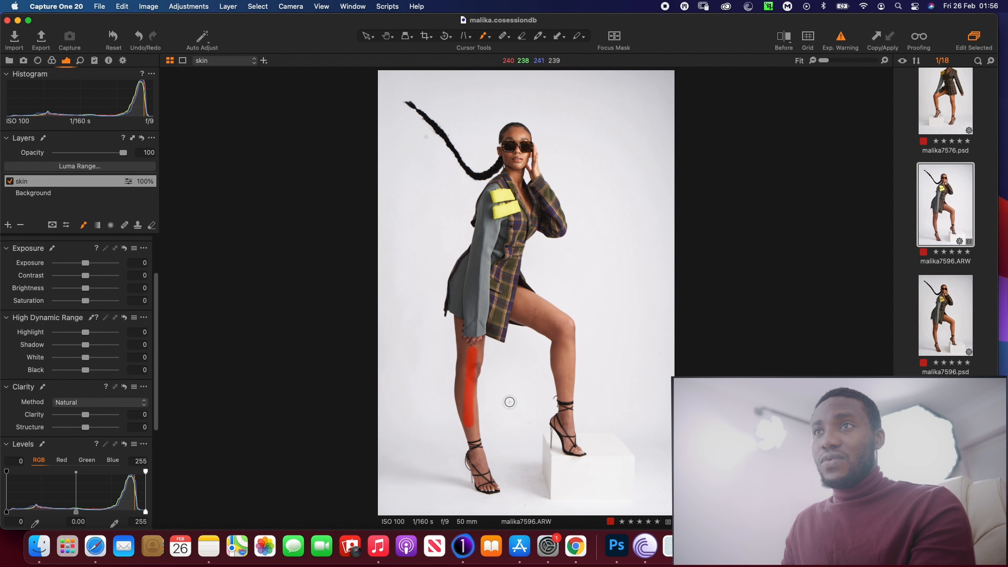
left_click(51, 225)
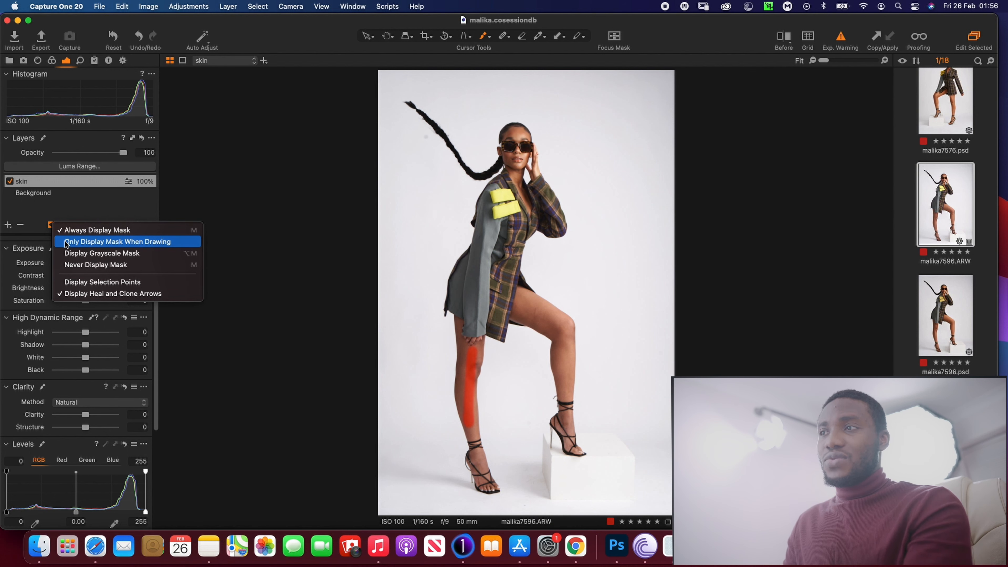
left_click(66, 241)
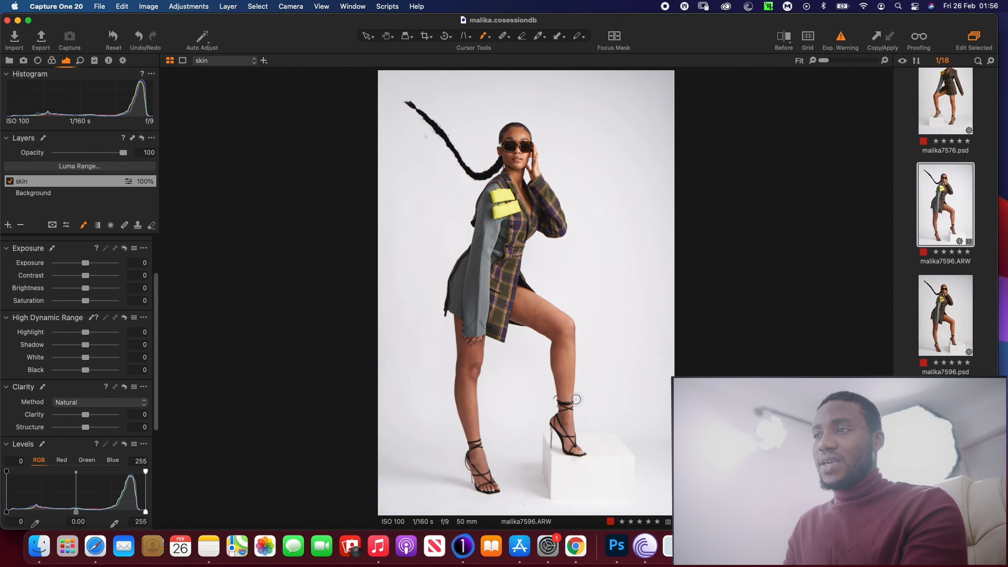
Step: Try mask strokes along the lower standing leg, undo them, and set the mask to always display
mouse_move(474, 357)
left_mouse_down()
mouse_move(462, 401)
mouse_move(474, 457)
left_mouse_up()
left_click_drag(470, 397, 486, 454)
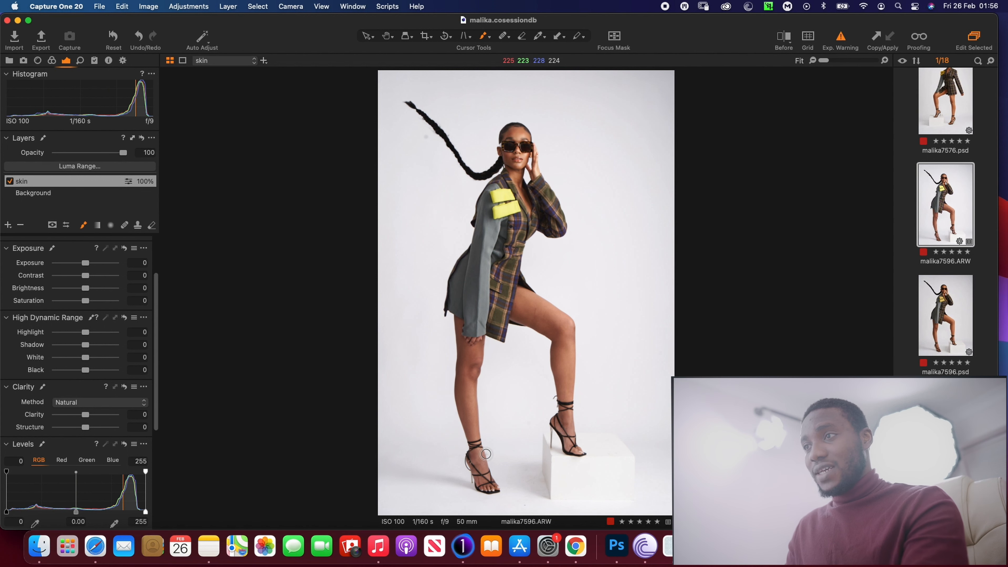
key("super+z")
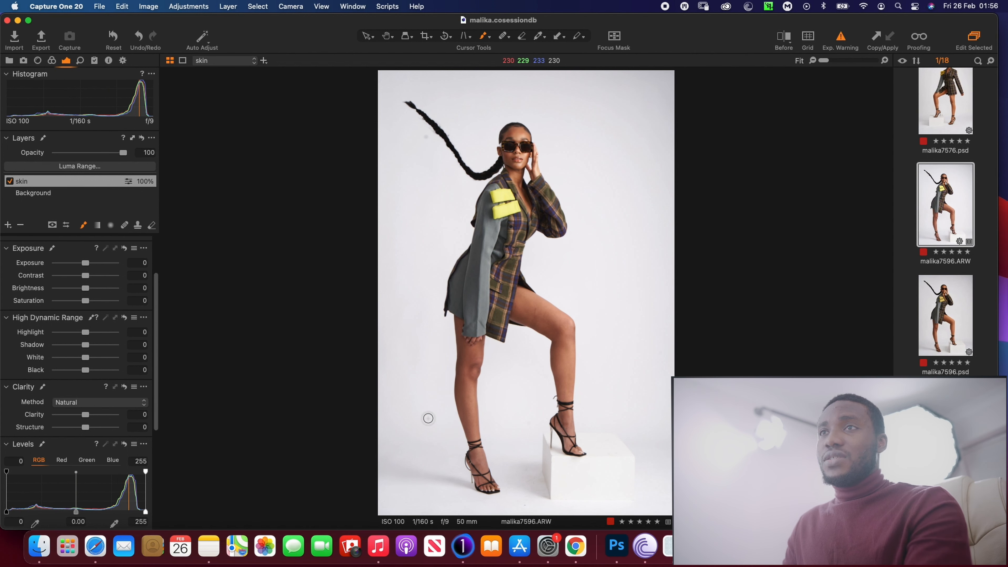
left_click(52, 225)
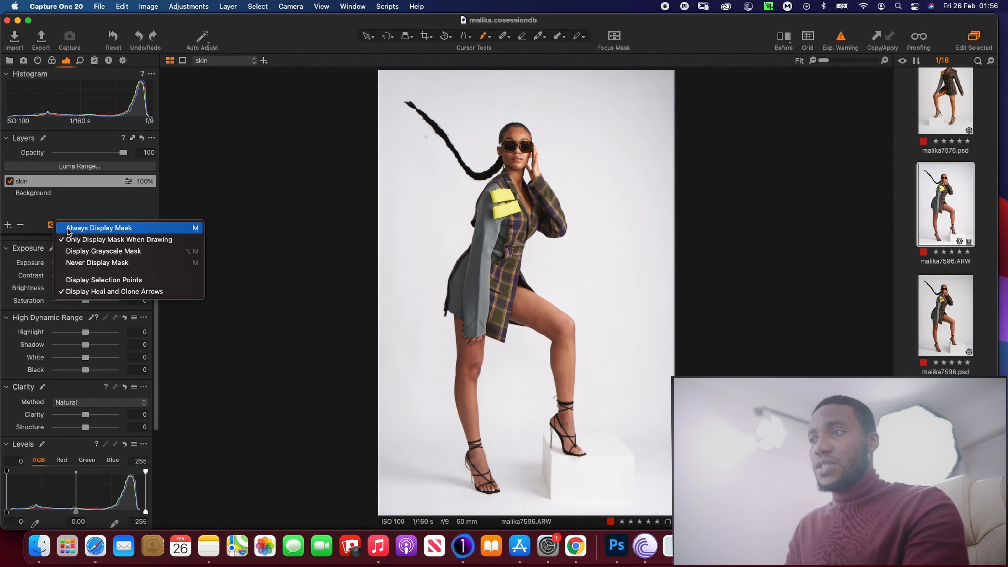
left_click(67, 230)
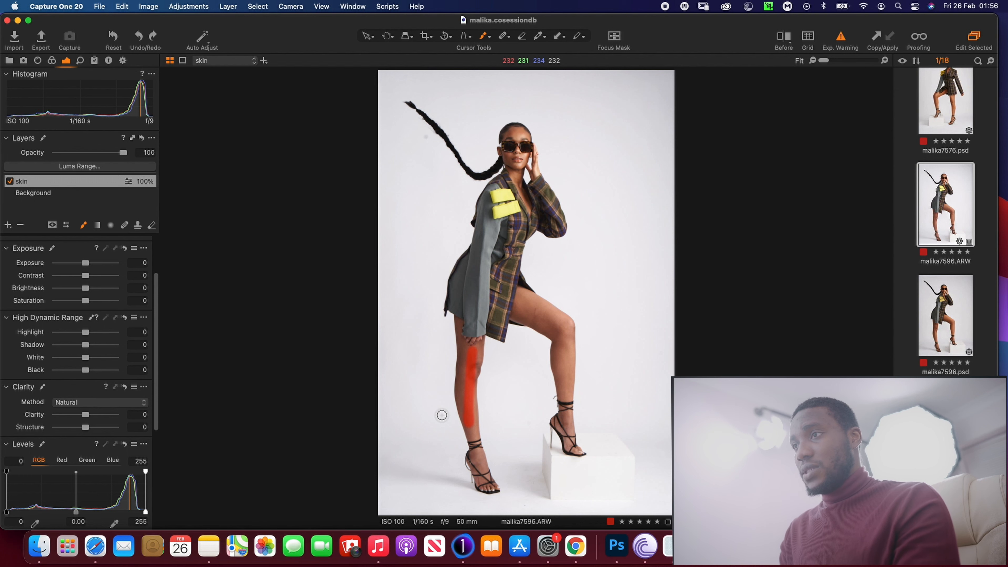
Step: Brush the skin mask over both legs, the face and the neck, and display the mask only when drawing
mouse_move(464, 372)
left_mouse_down()
mouse_move(463, 361)
mouse_move(466, 411)
mouse_move(457, 340)
mouse_move(470, 340)
mouse_move(467, 413)
mouse_move(457, 387)
mouse_move(480, 472)
left_mouse_up()
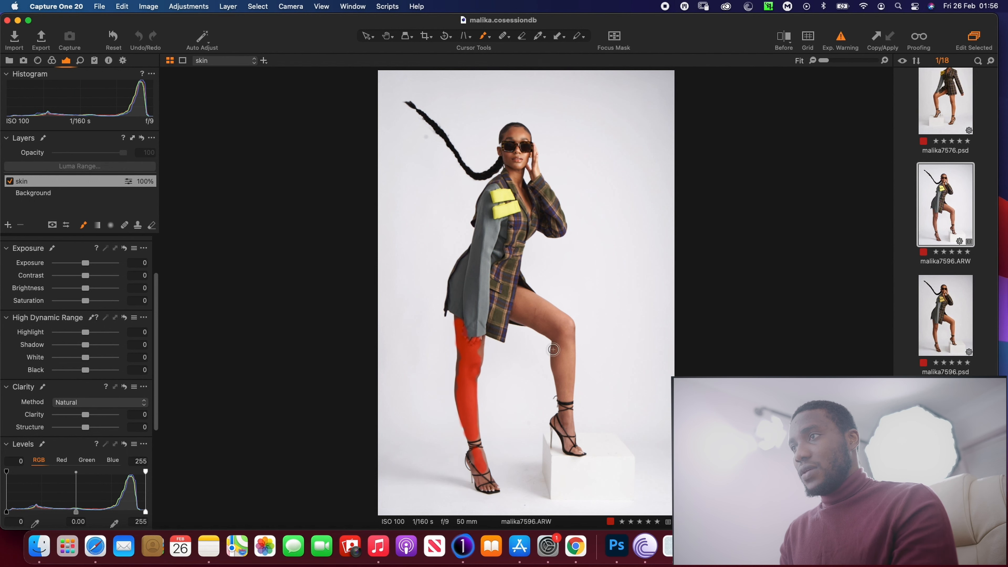
mouse_move(520, 314)
left_mouse_down()
mouse_move(567, 333)
mouse_move(531, 299)
mouse_move(562, 333)
mouse_move(561, 367)
mouse_move(569, 342)
mouse_move(564, 378)
mouse_move(581, 331)
mouse_move(565, 421)
left_mouse_up()
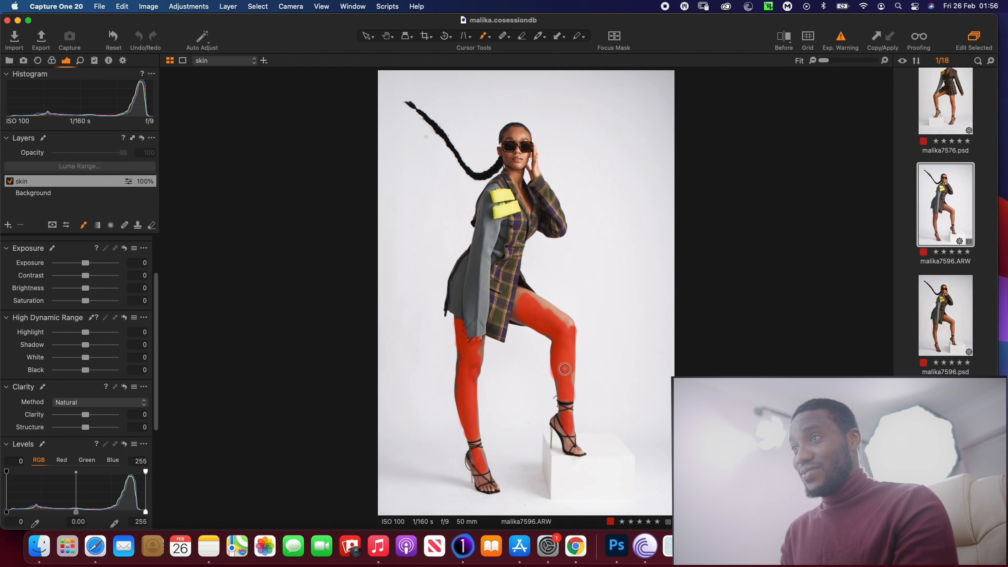
mouse_move(518, 312)
left_mouse_down()
mouse_move(522, 295)
mouse_move(566, 324)
mouse_move(520, 316)
mouse_move(535, 302)
mouse_move(553, 318)
left_mouse_up()
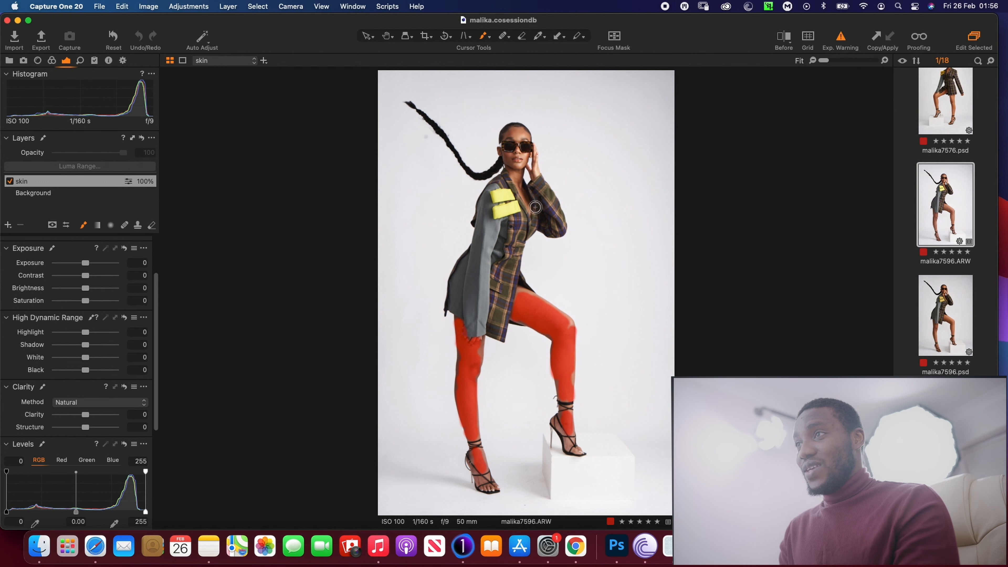
mouse_move(517, 173)
left_mouse_down()
mouse_move(516, 186)
mouse_move(512, 159)
left_mouse_up()
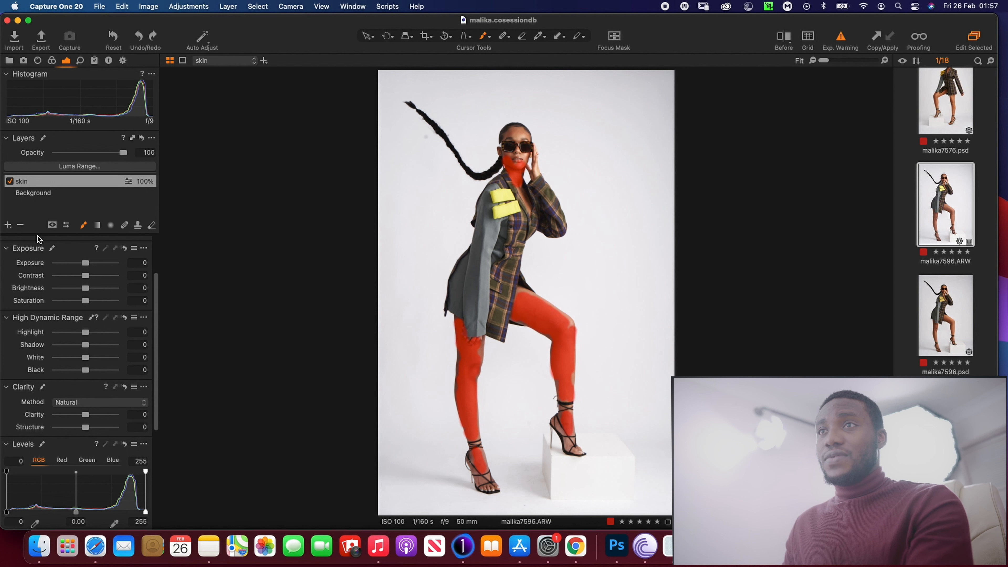
left_click(52, 225)
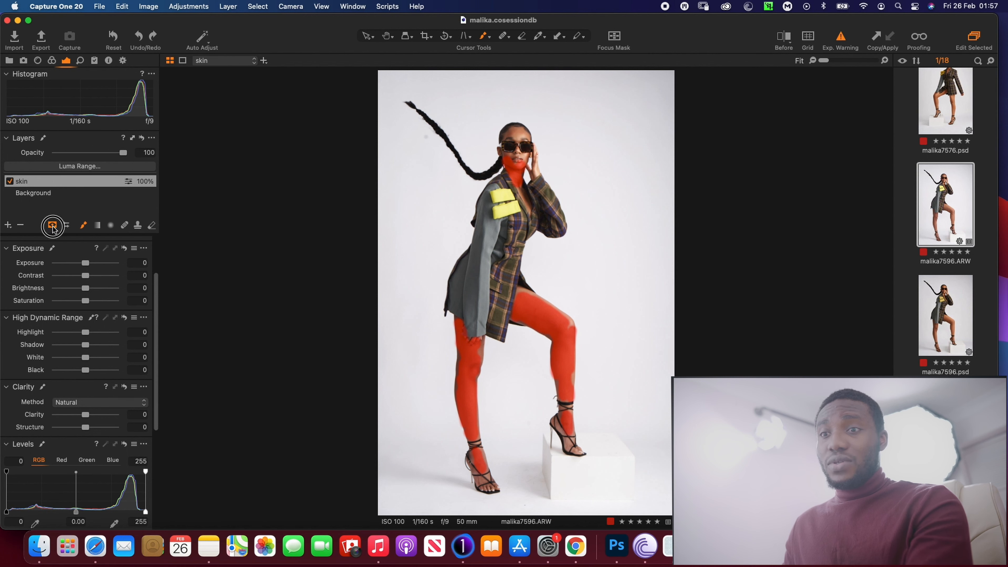
left_click(63, 242)
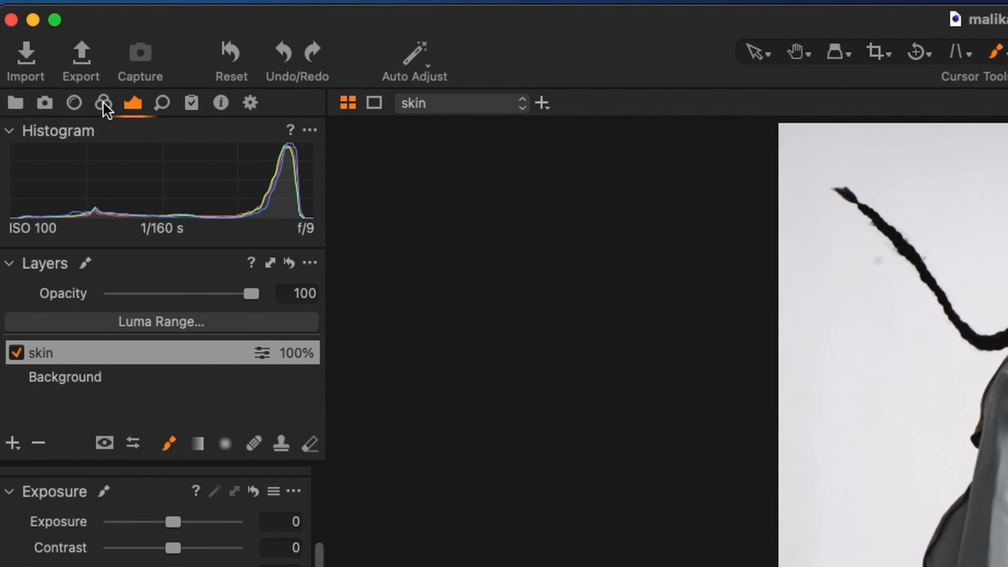
Step: Sample the skin color from the model's forehead for the Color Editor's Skin Tone adjustment on the skin layer
left_click(104, 105)
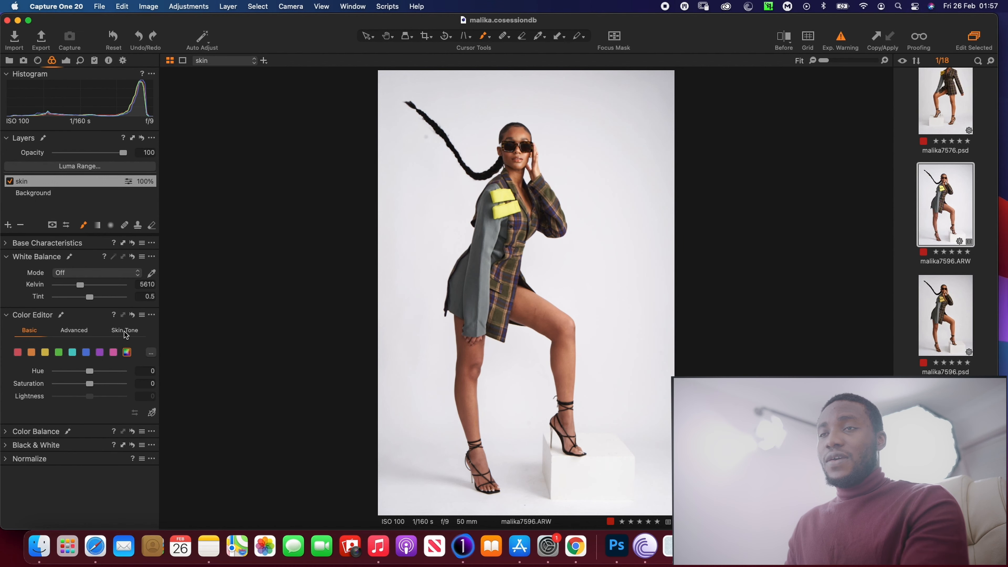
left_click(124, 332)
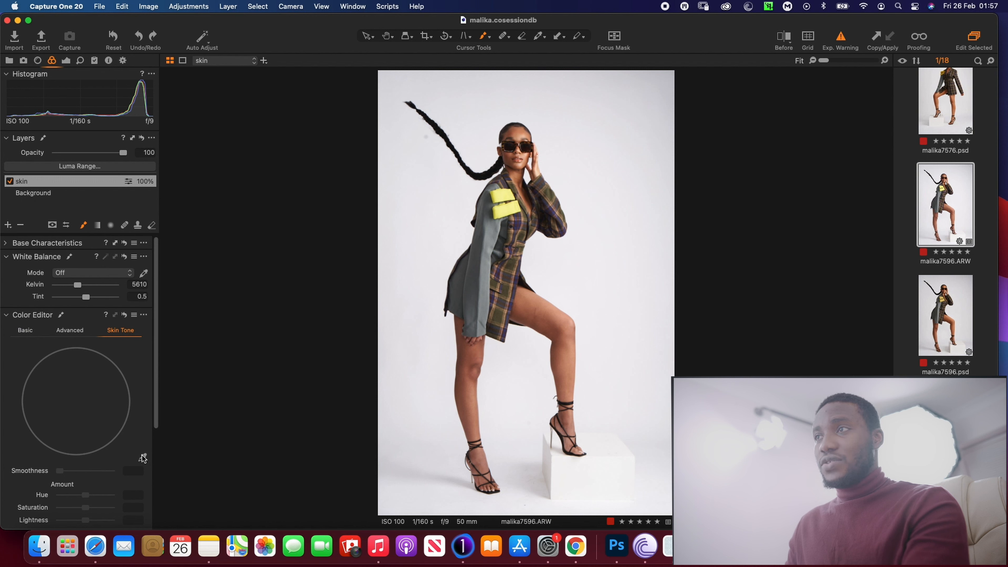
left_click(142, 456)
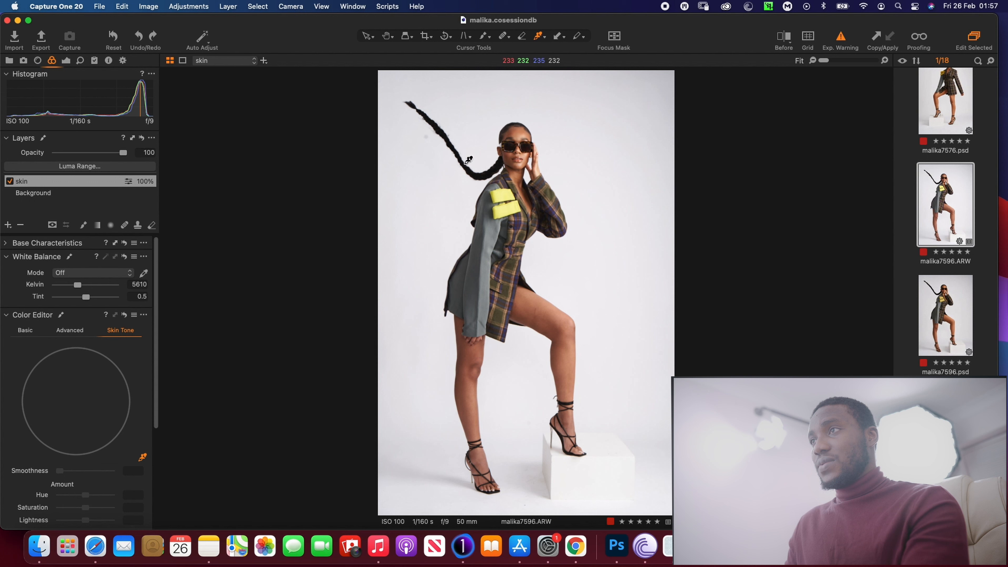
left_click(524, 131)
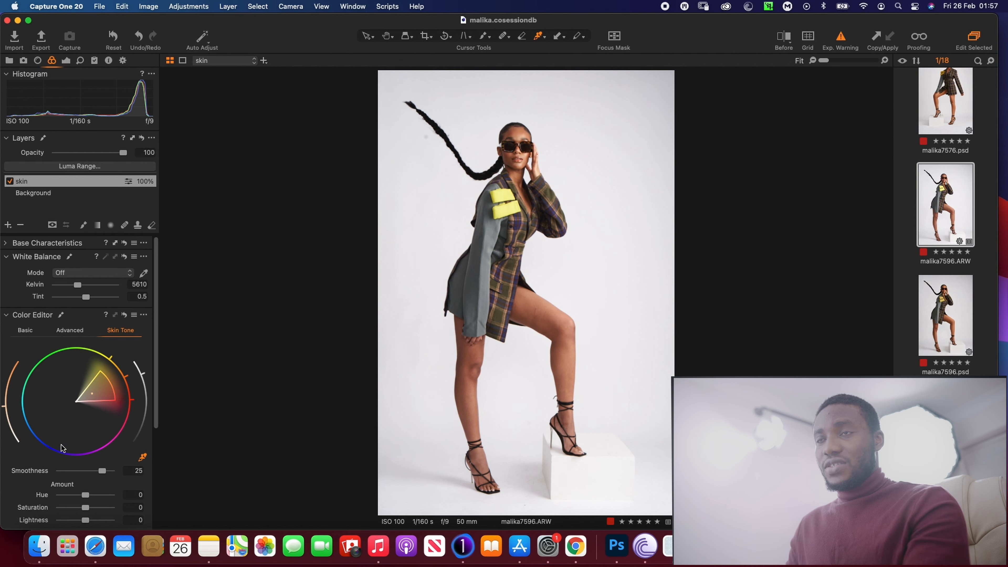
Step: Try a skin tone hue uniformity of 100 and return it to 0
scroll(99, 412, "down", 5)
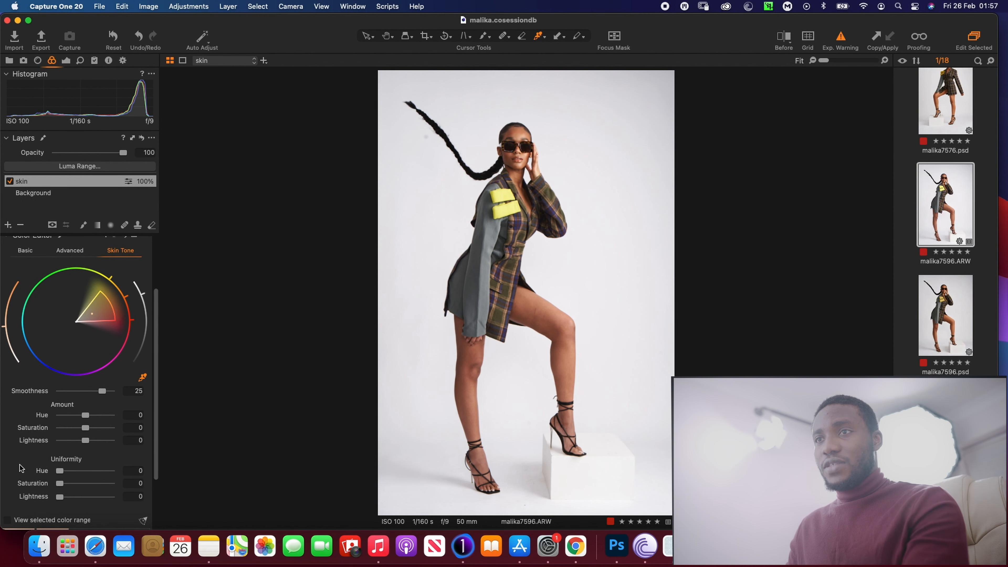
scroll(42, 455, "down", 1)
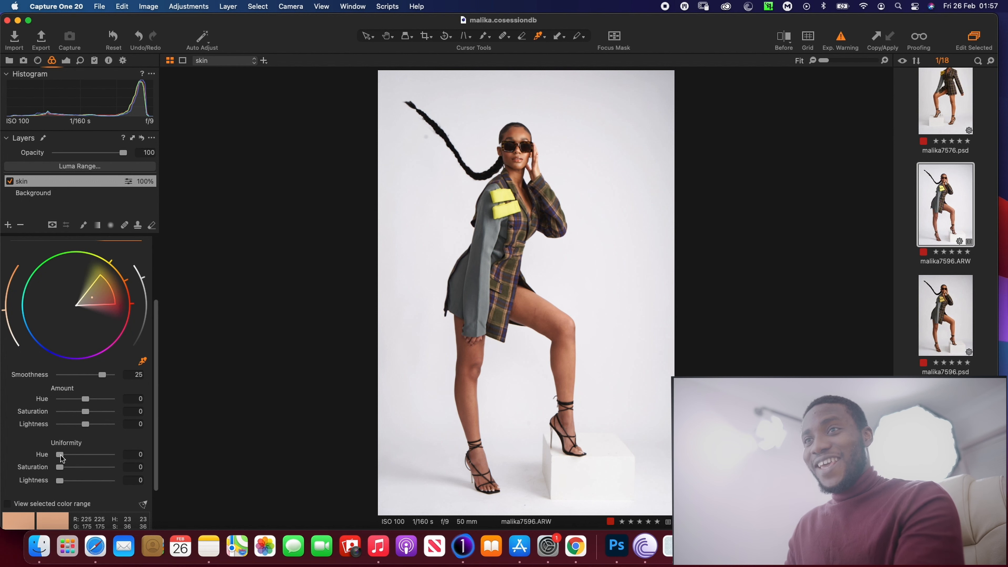
left_click_drag(60, 455, 113, 458)
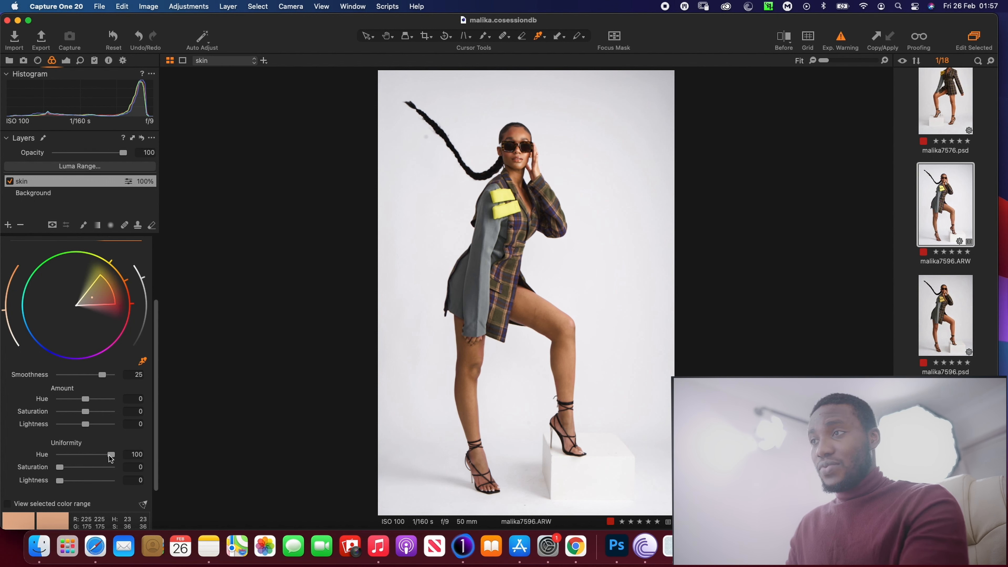
left_click_drag(110, 456, 53, 453)
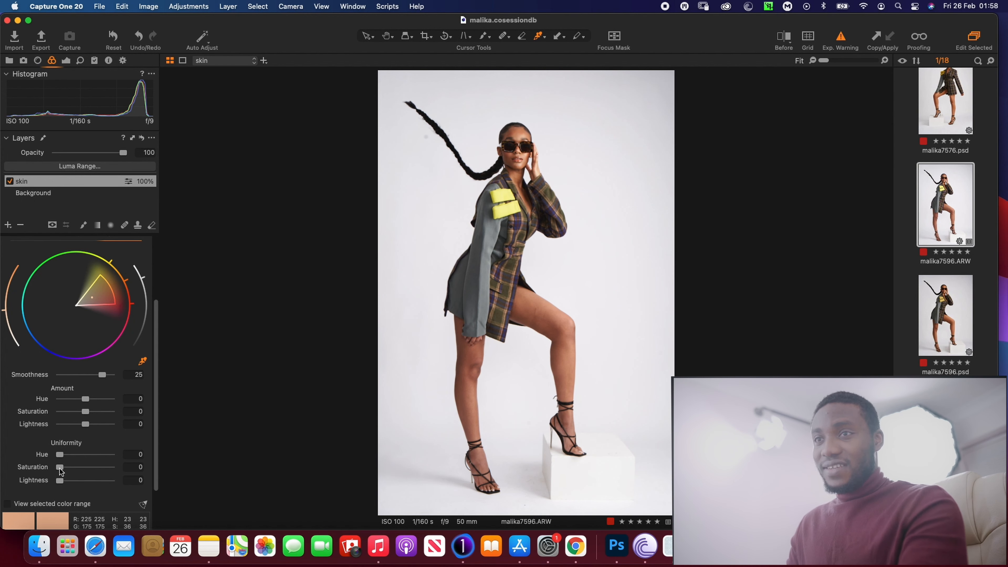
Step: Set the skin tone uniformity to hue 3.6, saturation 40.1 and lightness 38.3, and compare the photo with the skin layer off and on
left_click_drag(60, 481, 78, 467)
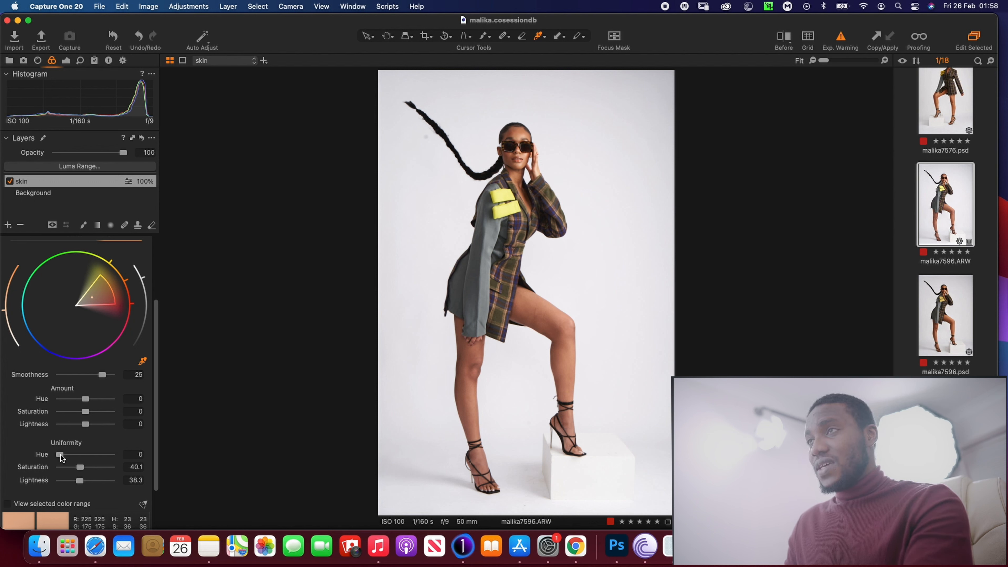
left_click_drag(60, 455, 63, 455)
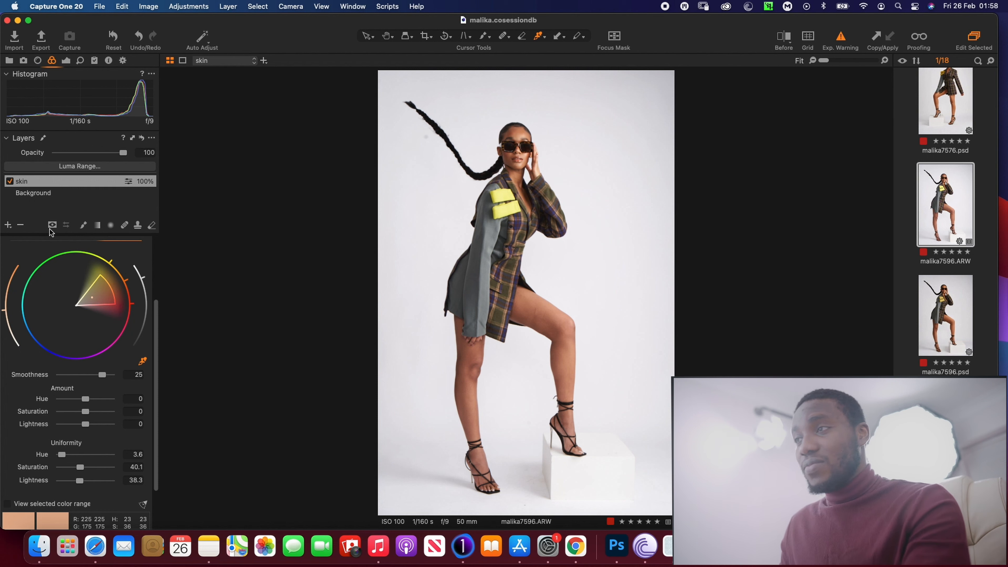
left_click(11, 182)
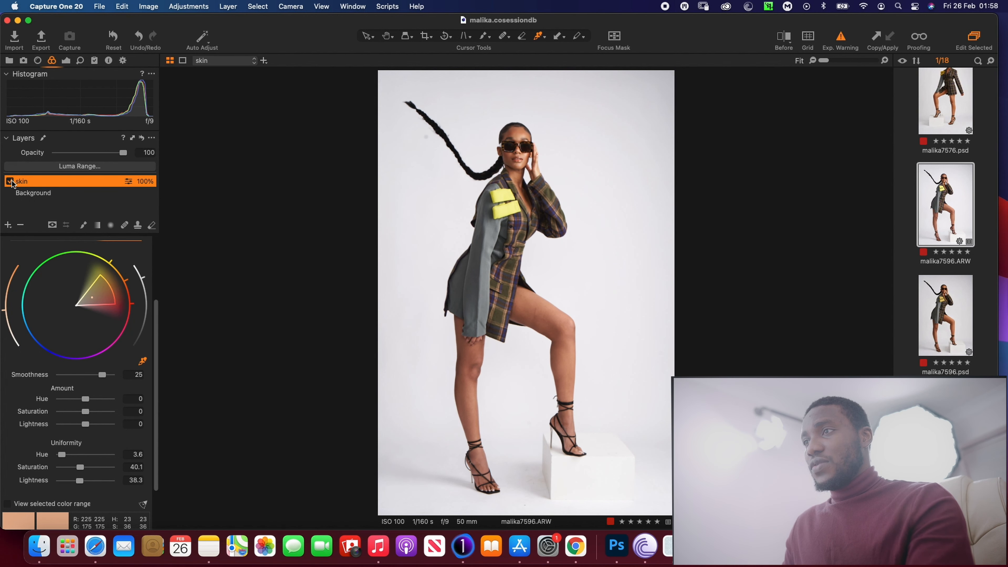
left_click(11, 182)
left_click(11, 182)
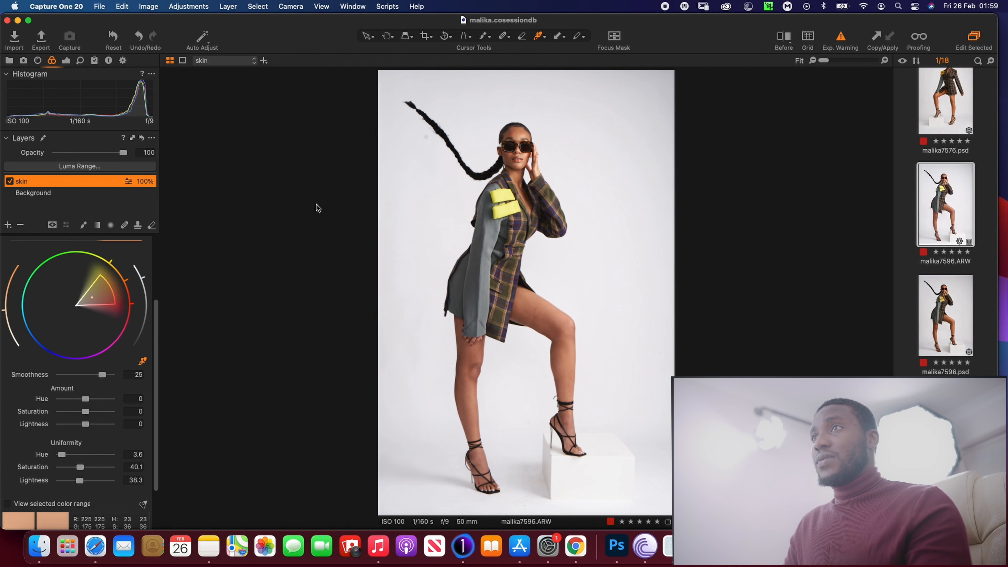
Step: Send the photo to Adobe Photoshop 2021 for editing as a 16-bit PSD in Adobe RGB (1998) at 300 px/in and 100% scale
left_click(367, 37)
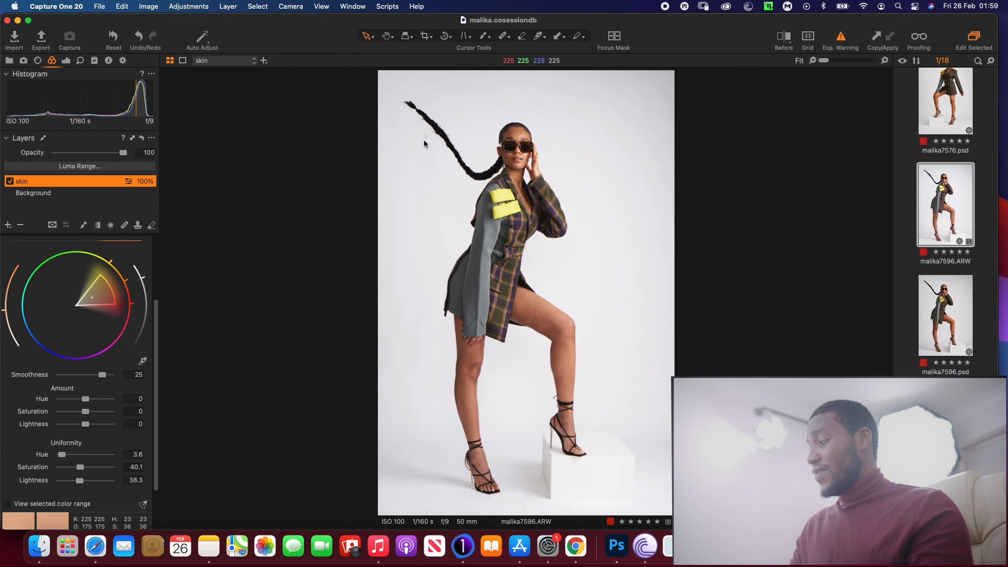
right_click(451, 151)
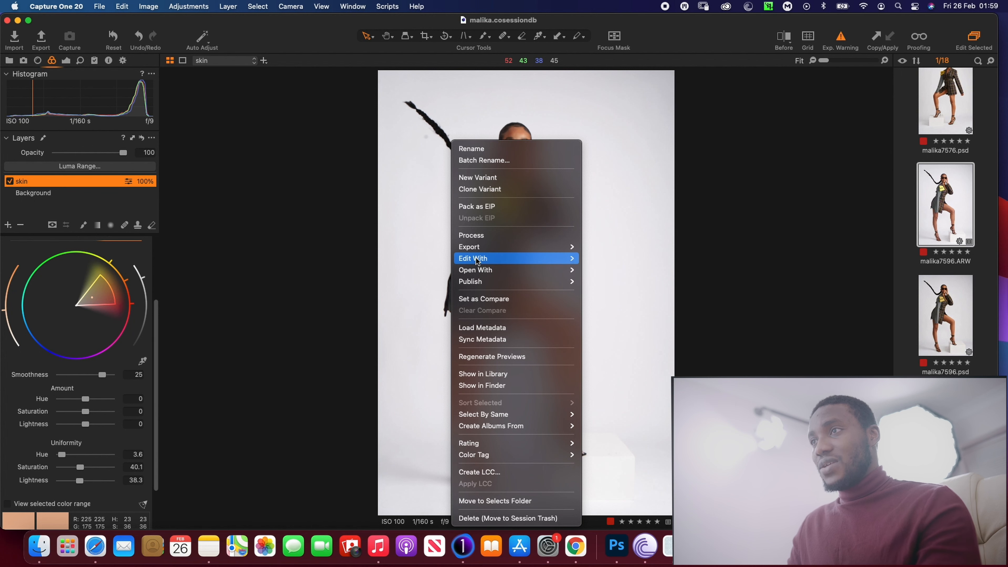
mouse_move(476, 262)
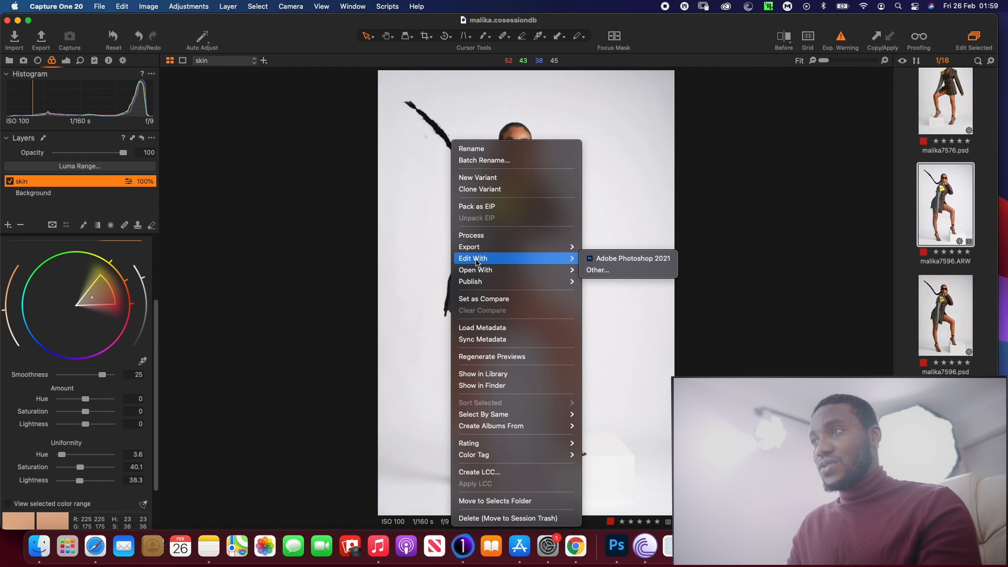
left_click(591, 258)
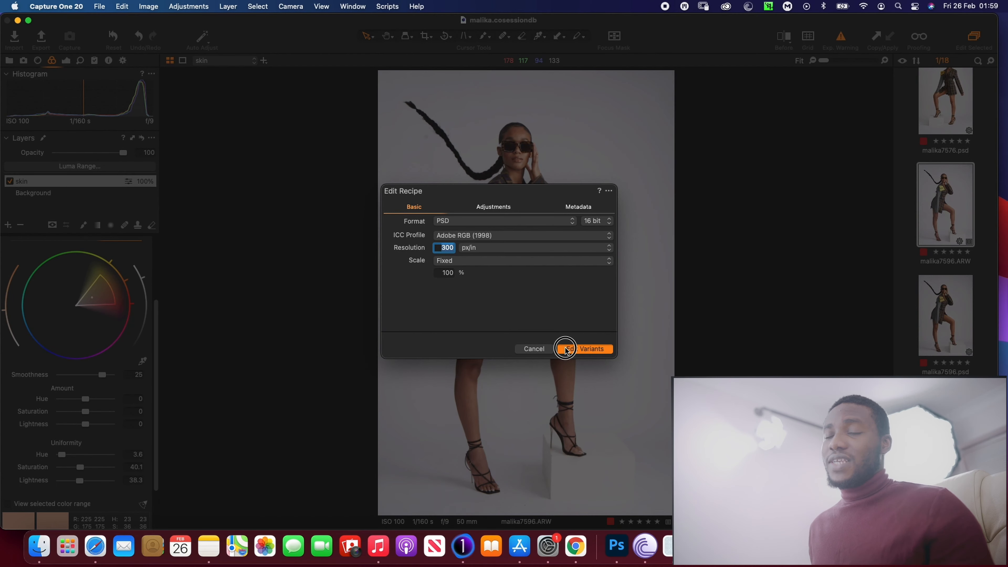
left_click(710, 510)
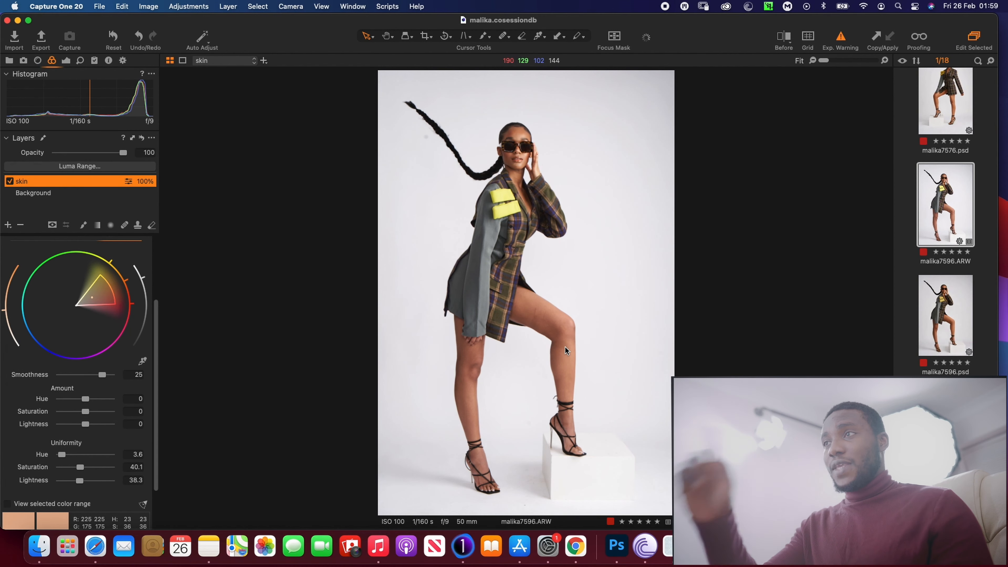